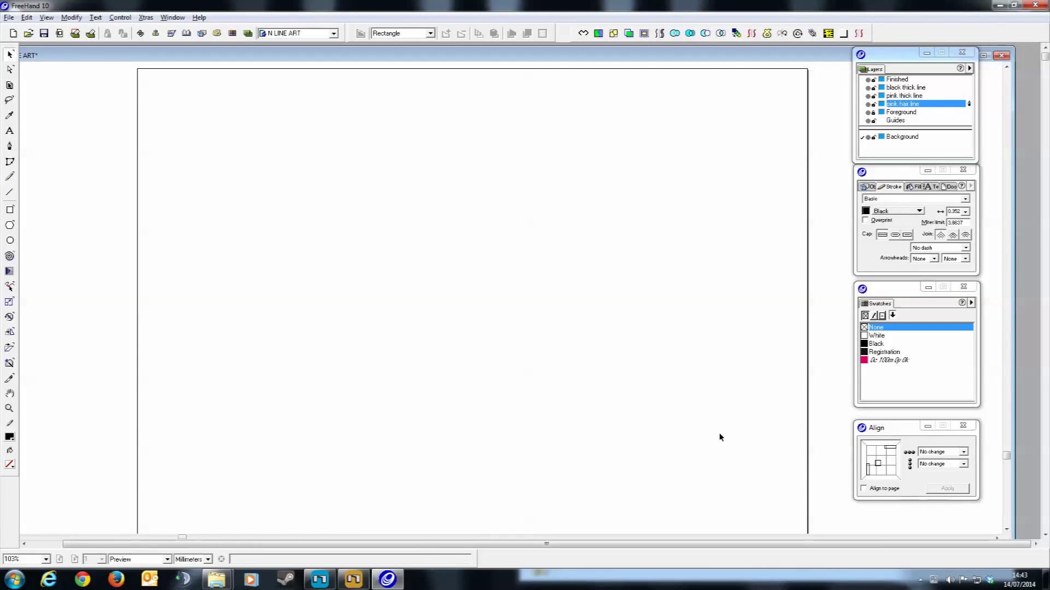
- Reveal the pink hairline and Foreground arch layers, then overlay the thick pink line layer
left_click(862, 104)
left_click(862, 111)
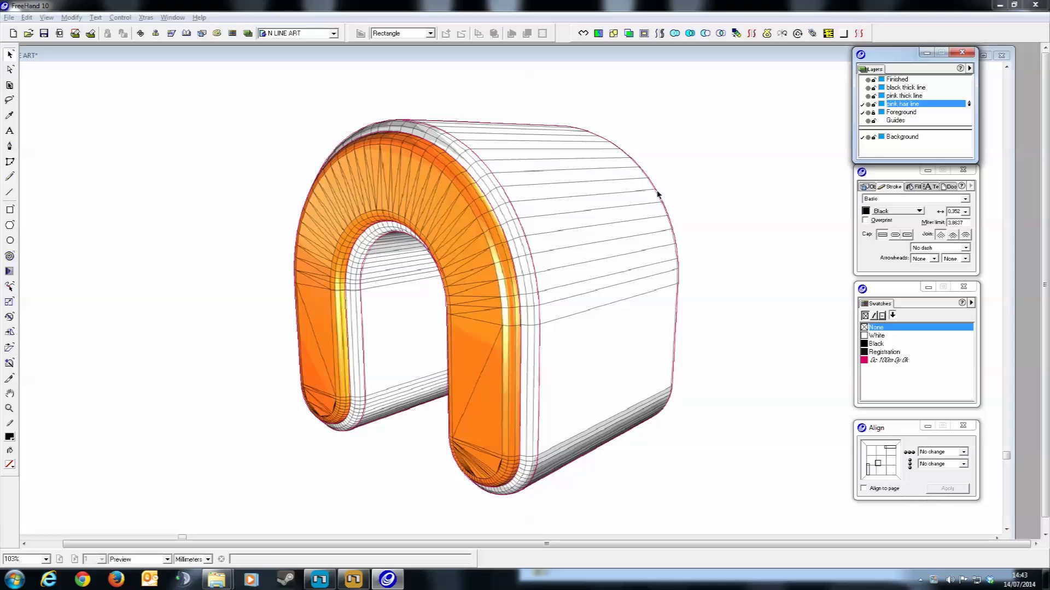
left_click_drag(652, 184, 704, 155)
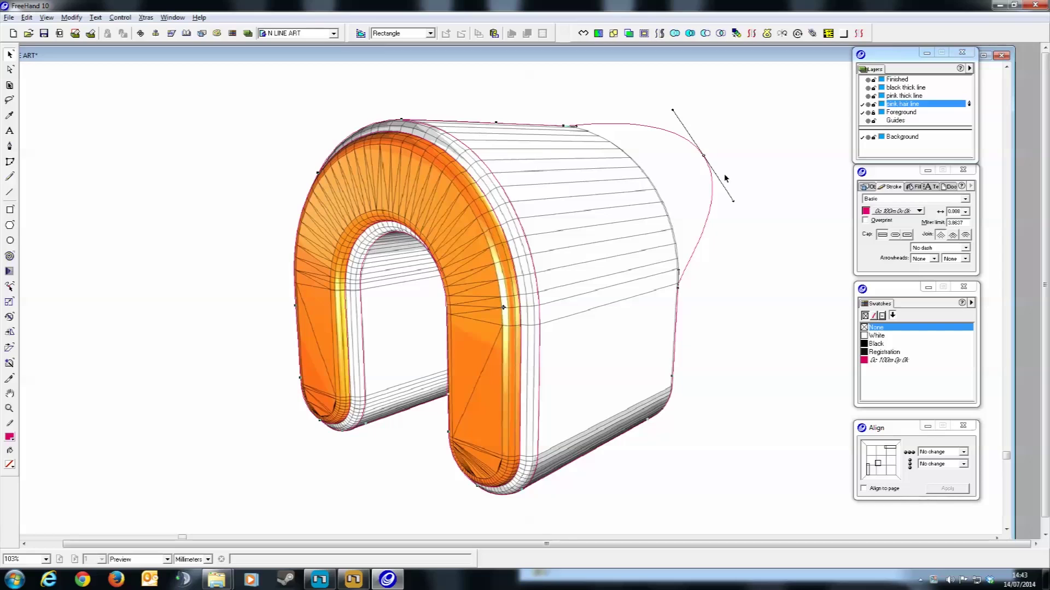
key("ctrl+z")
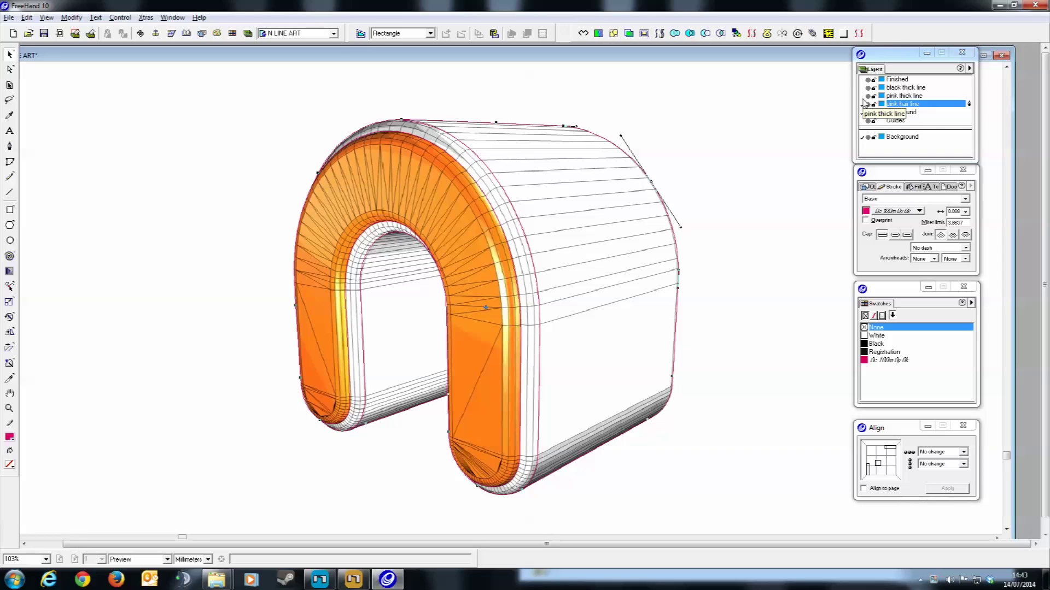
left_click(839, 129)
left_click(863, 96)
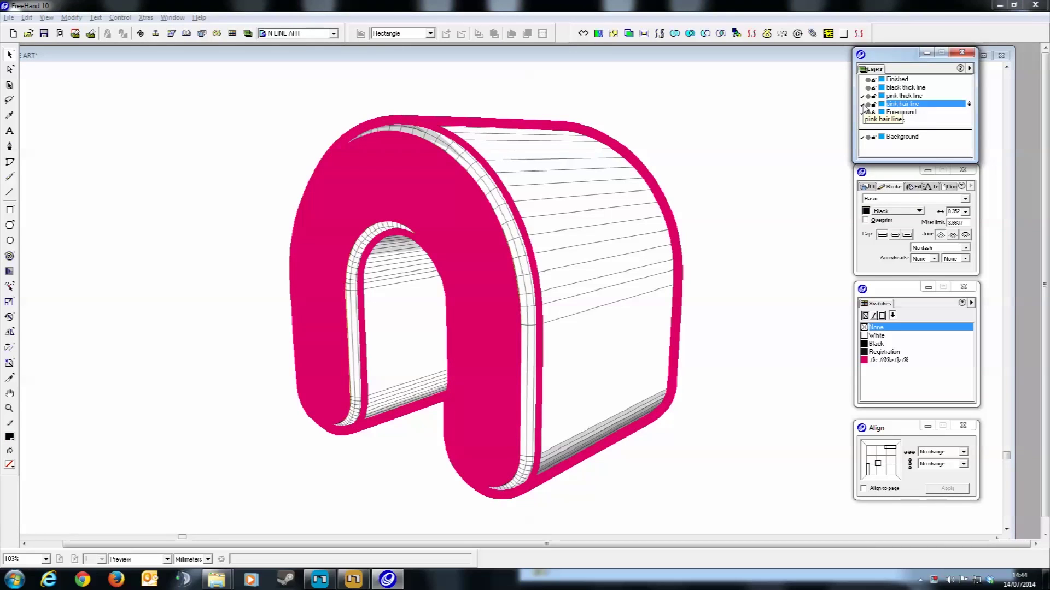
- Swap the pink line layers for the Finished layer and select the white-on-black arch artwork
left_click(863, 104)
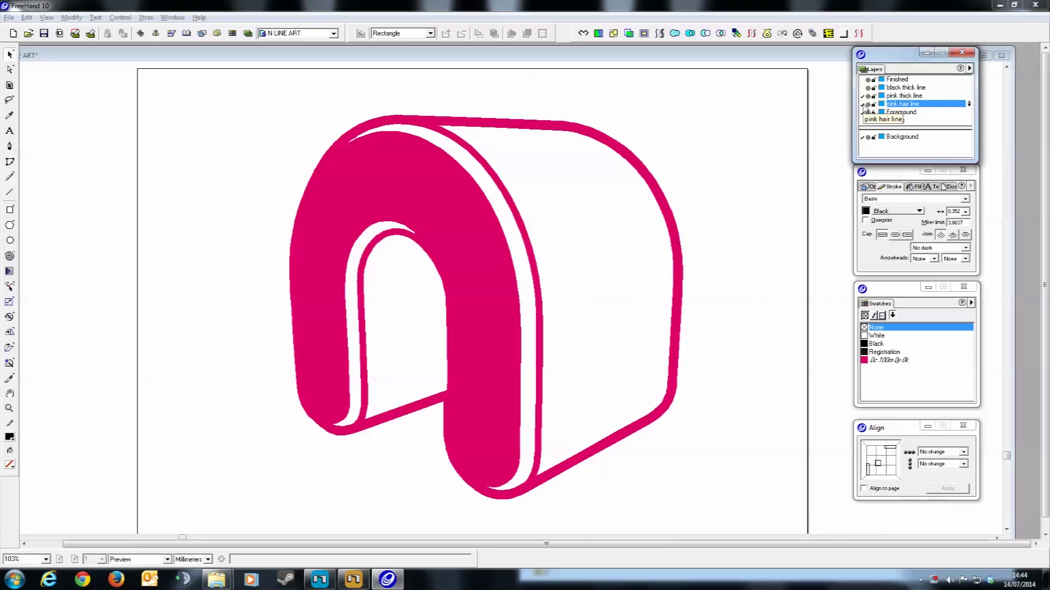
left_click(863, 96)
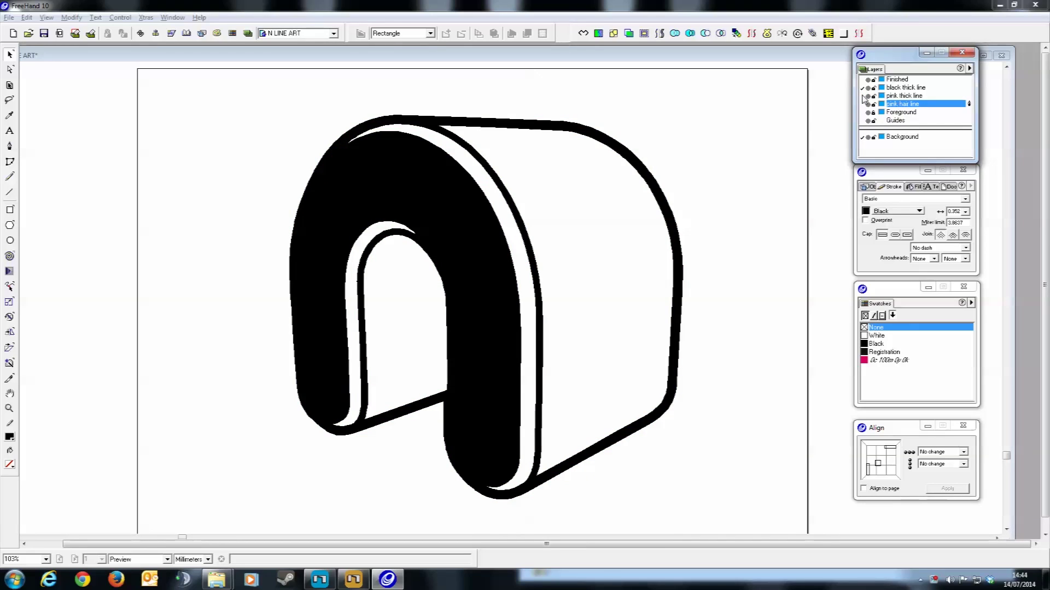
left_click(863, 80)
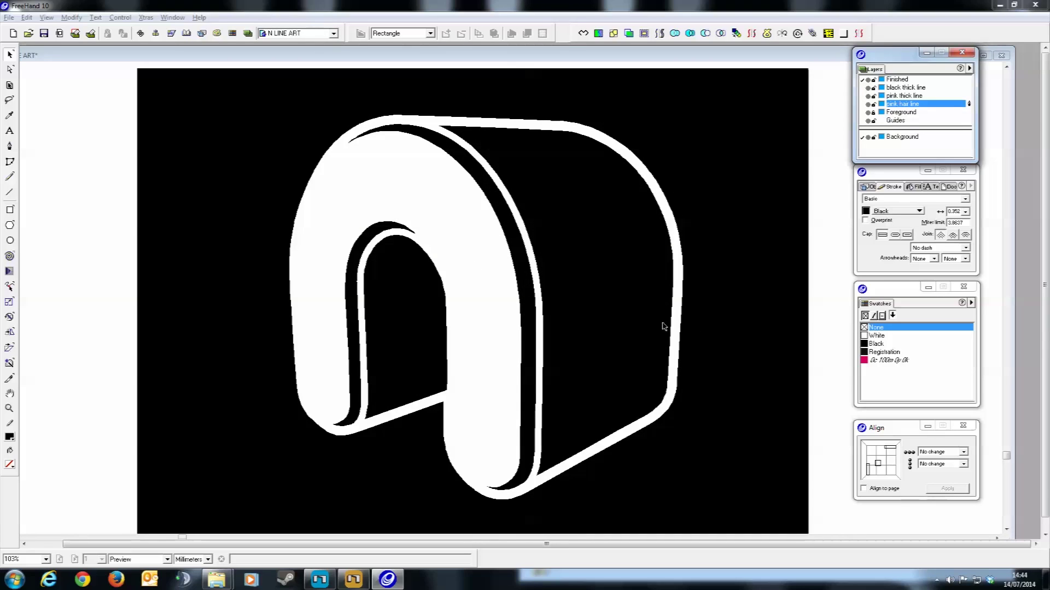
left_click(515, 326)
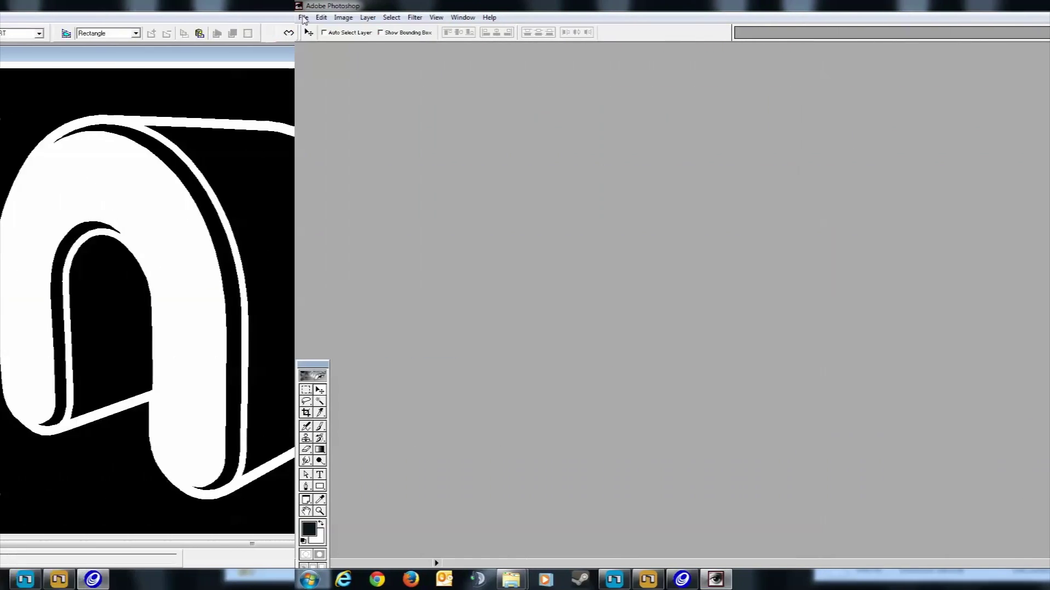
- Create a new document with transparent contents
left_click(9, 17)
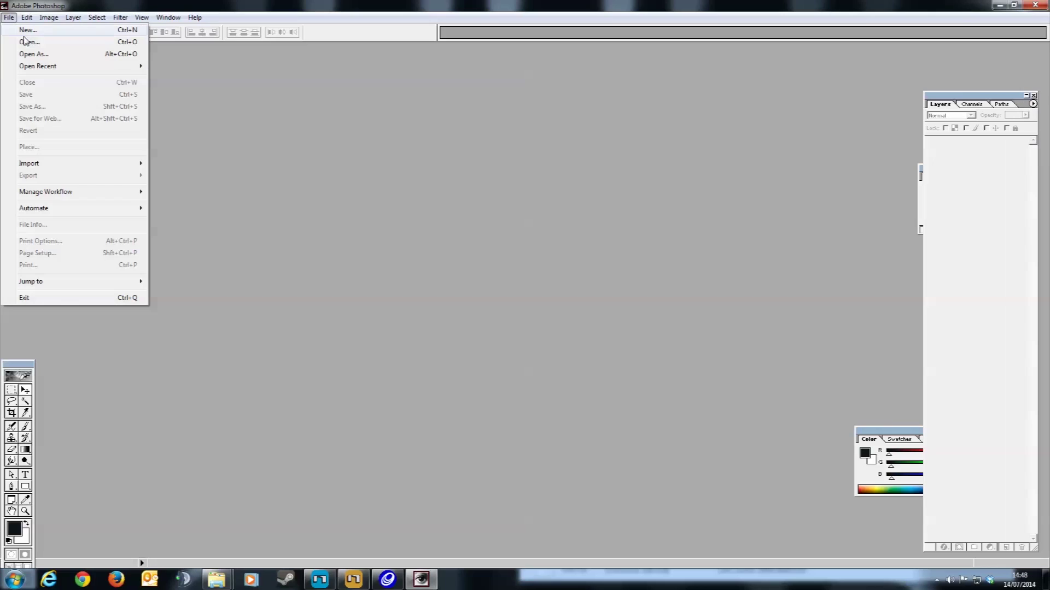
left_click(28, 31)
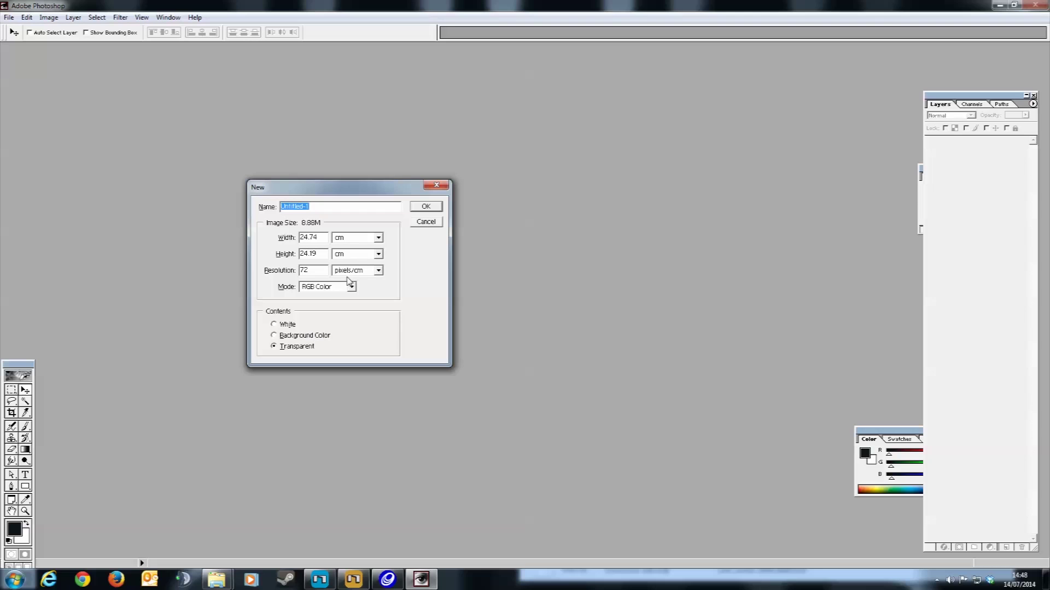
left_click(427, 208)
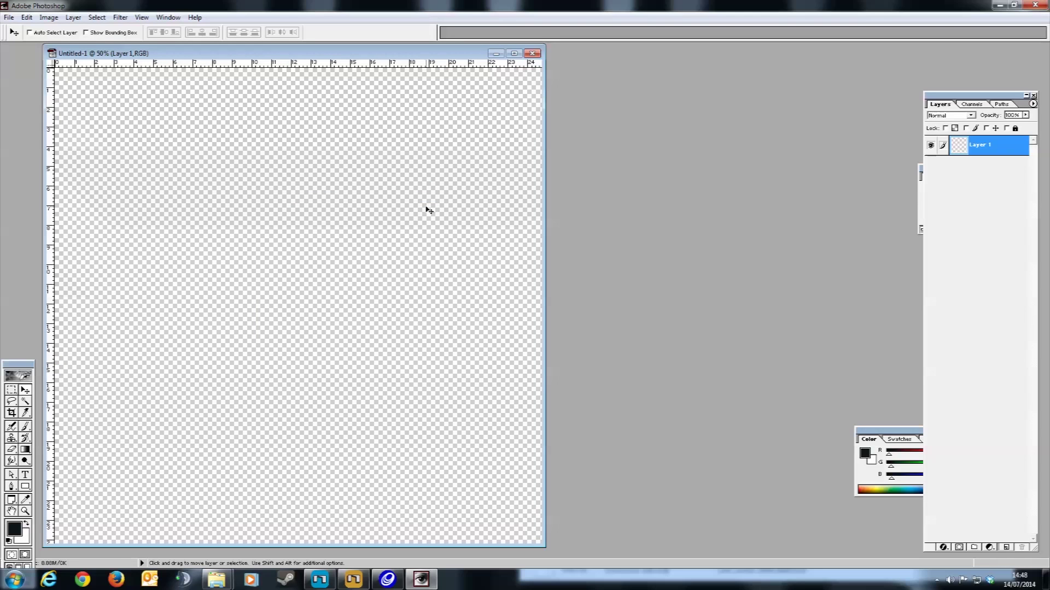
- Paste the N artwork as pixels and scale it down to 98.3% to fit the canvas
key("ctrl+v")
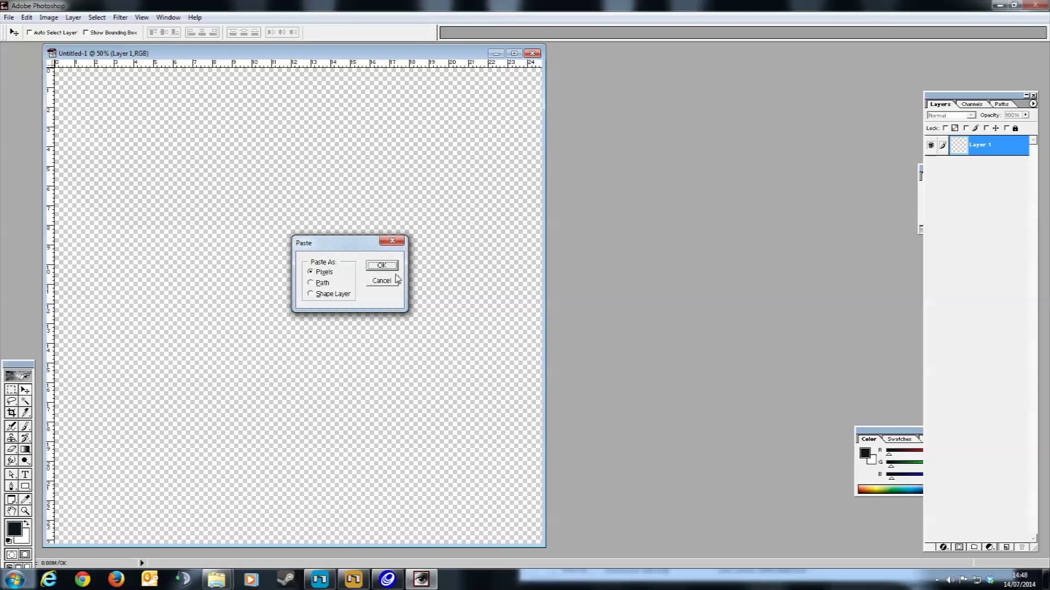
left_click(383, 265)
key("ctrl+0")
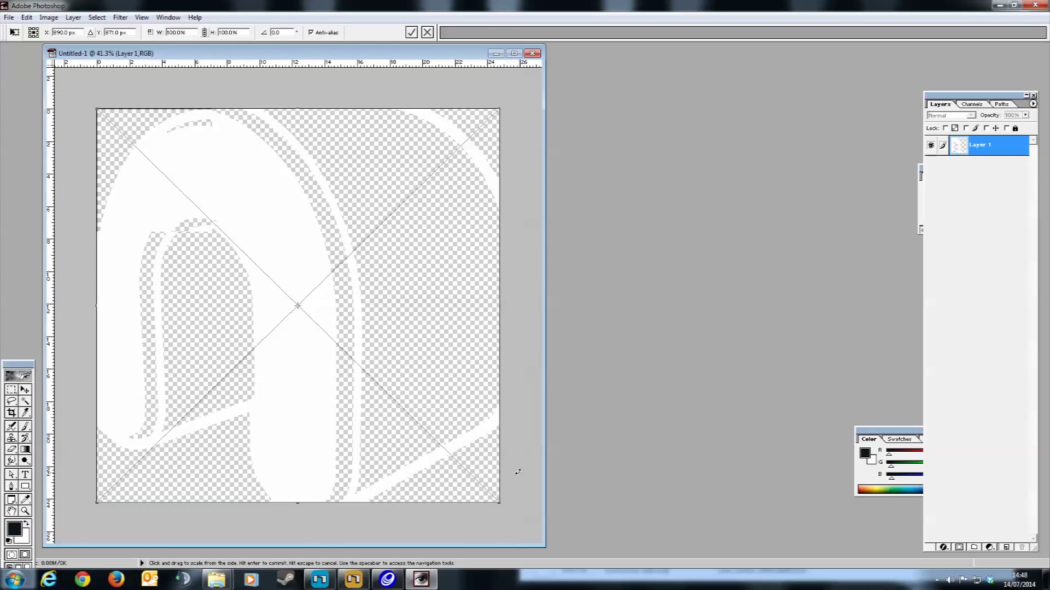
left_click_drag(496, 501, 492, 495)
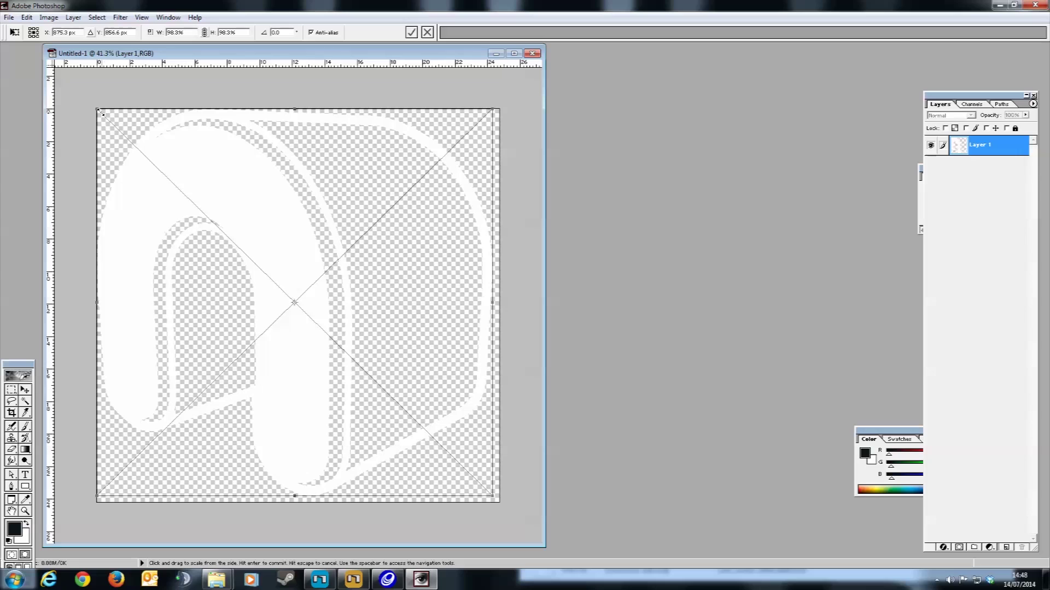
left_click_drag(97, 110, 105, 117)
key("Return")
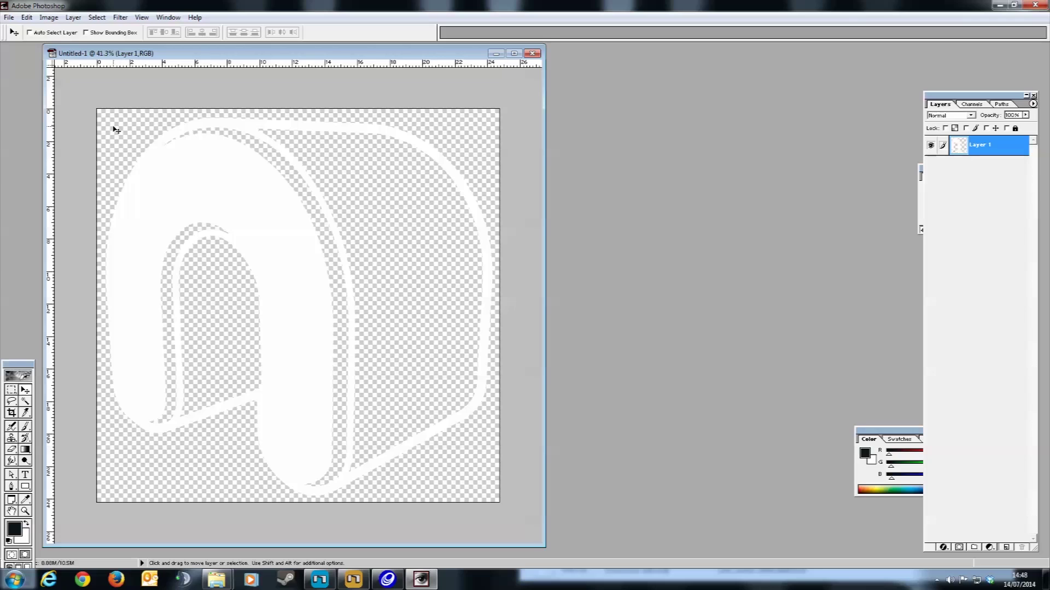
- Resize the image to 128 pixels wide (128 × 125) with proportions constrained
left_click(29, 20)
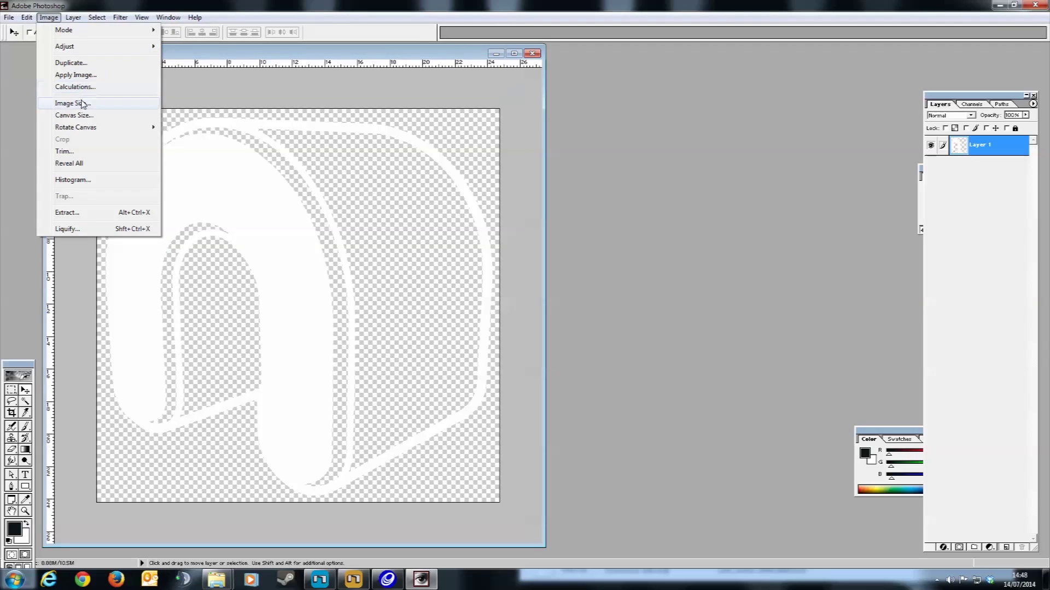
left_click(80, 104)
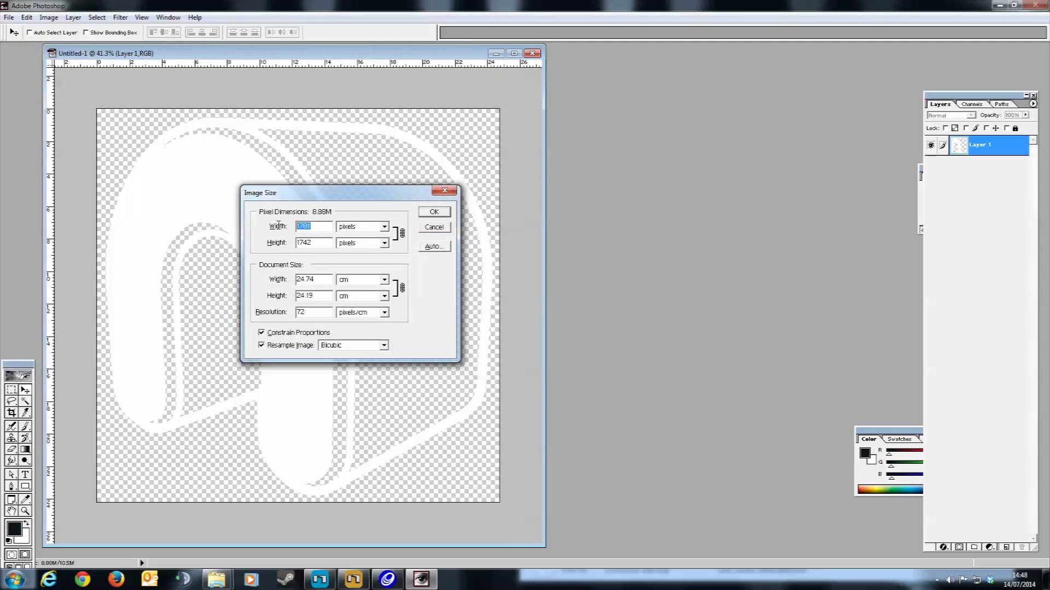
type("128")
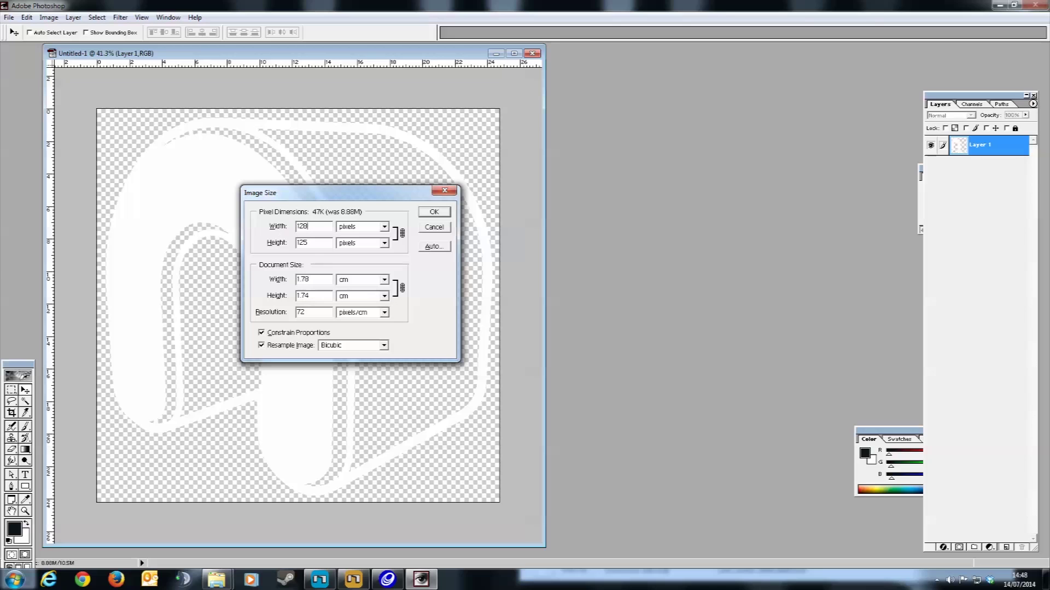
key("Return")
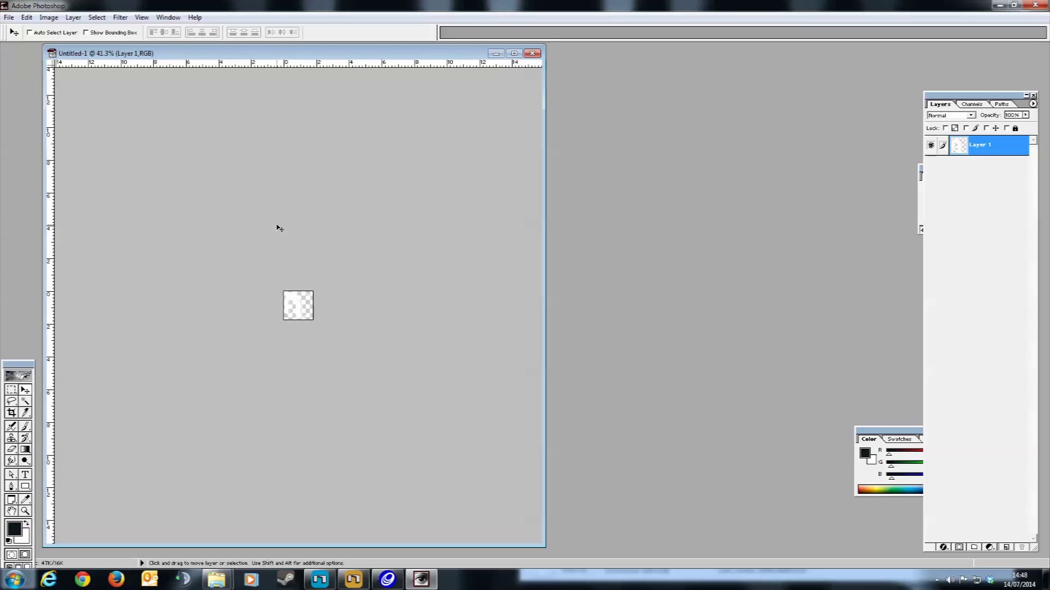
scroll(295, 335, "up", 10)
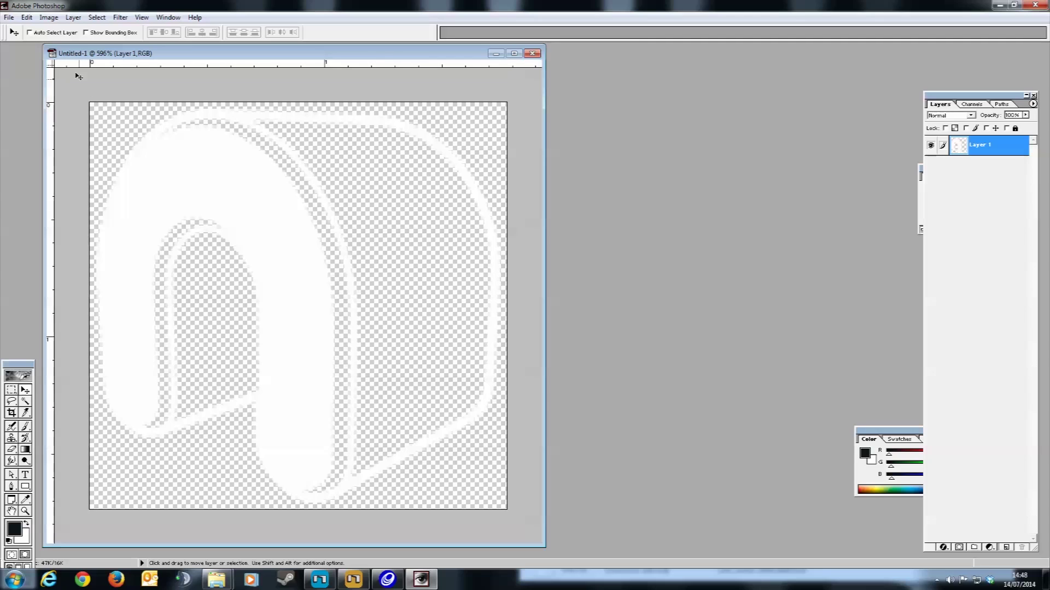
- Set the canvas height to 128 pixels, making a 128 × 128 pixel square
left_click(54, 18)
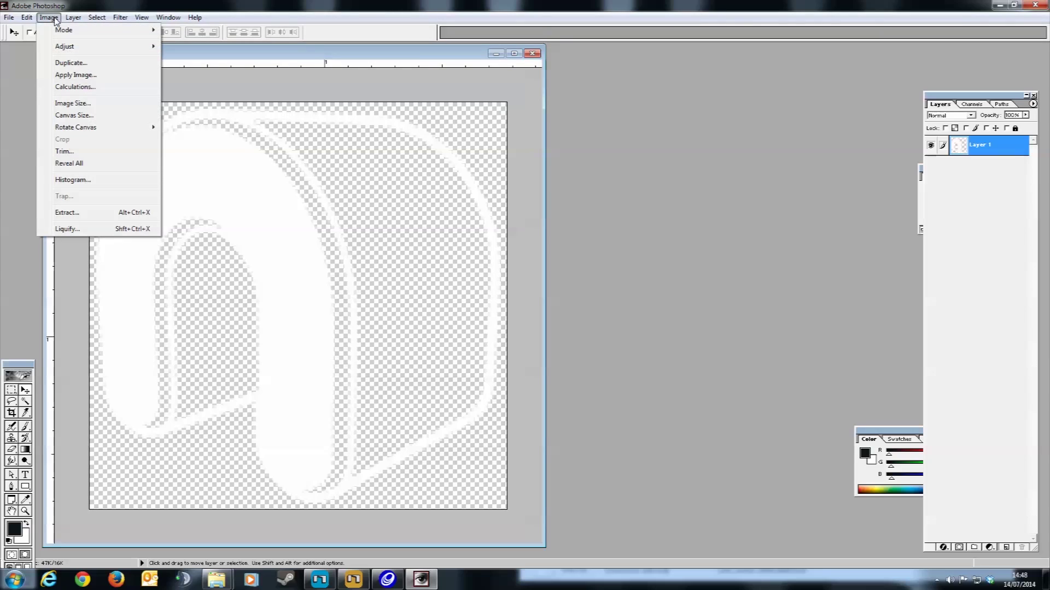
left_click(74, 115)
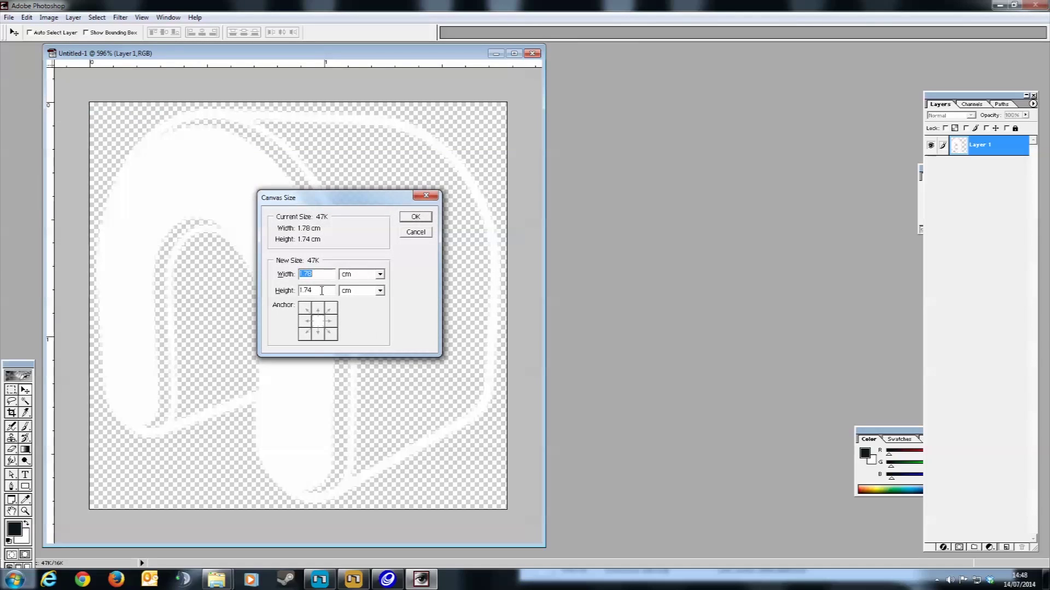
left_click(350, 274)
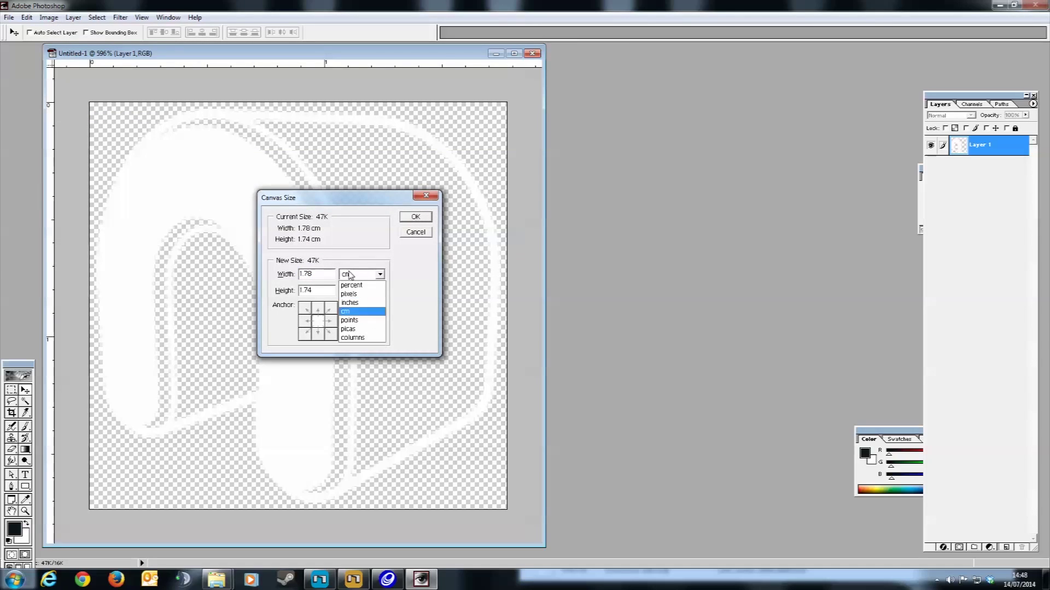
left_click(349, 294)
left_click(352, 293)
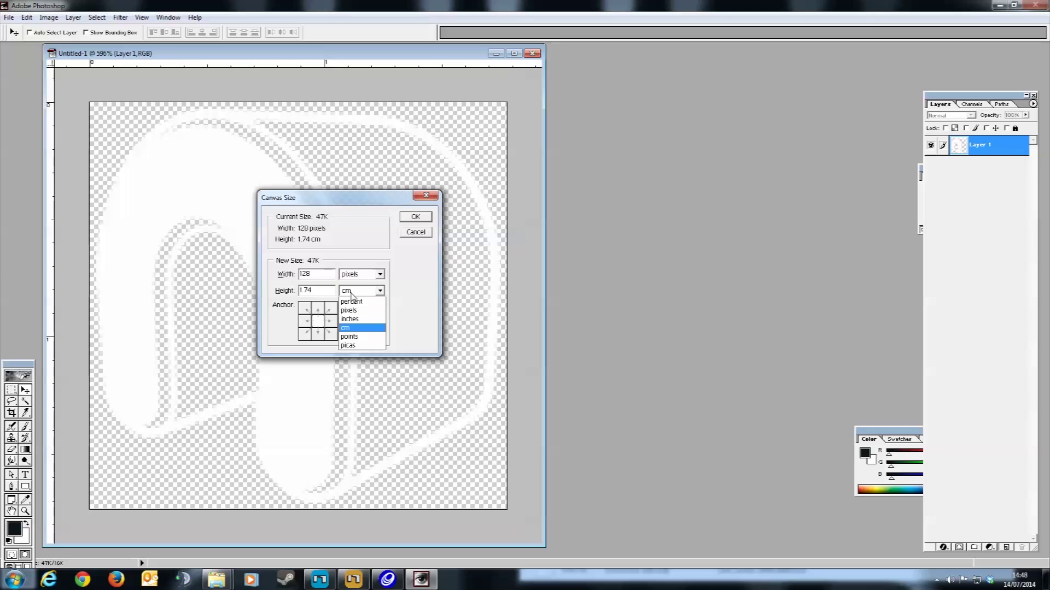
left_click(348, 310)
left_click(310, 290)
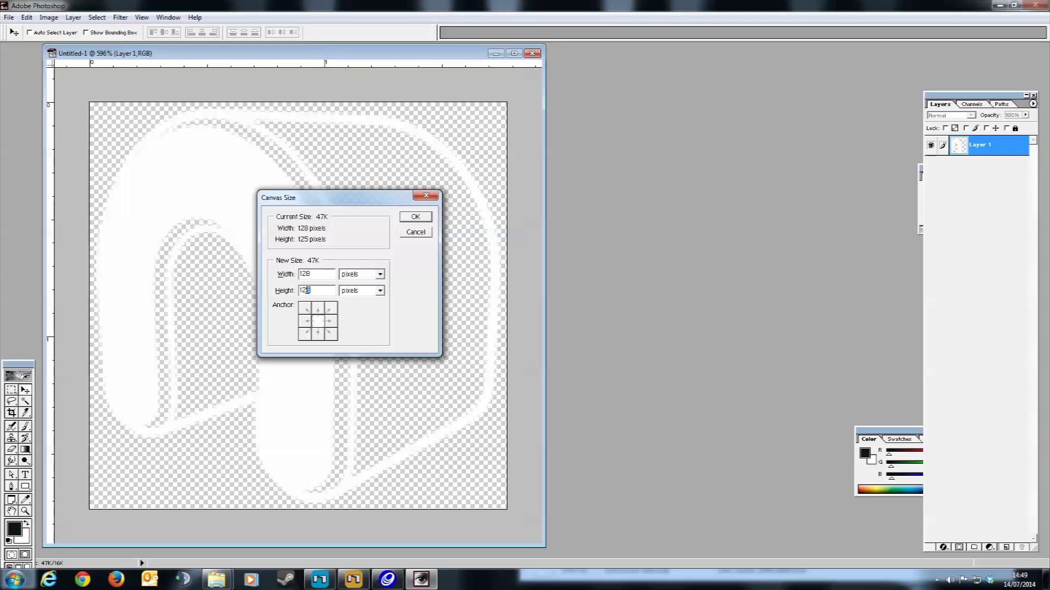
key("Return")
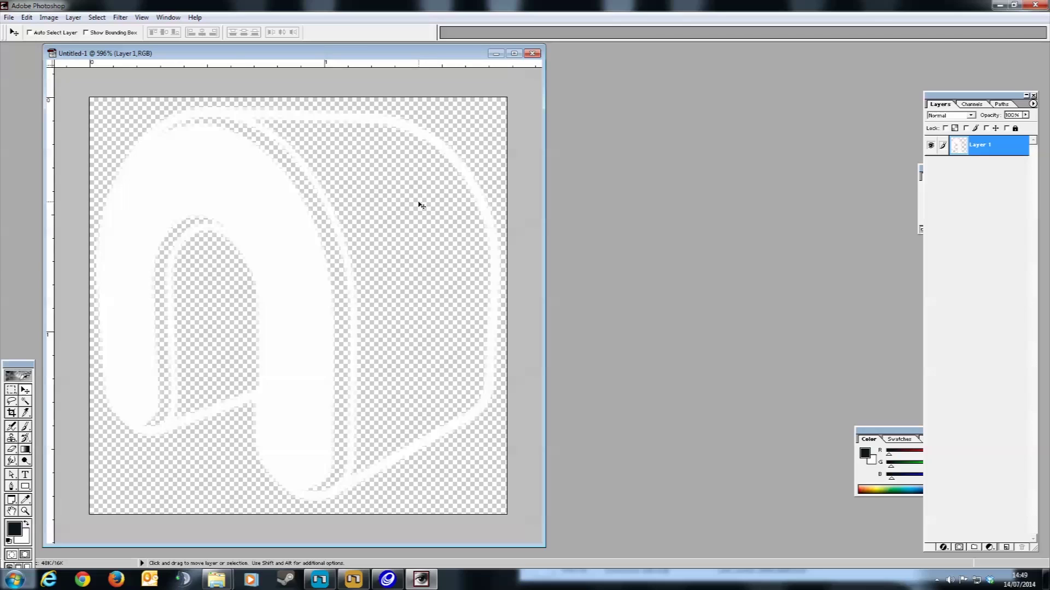
- Save a copy of the image in PNG format named 'N logo'
left_click(8, 17)
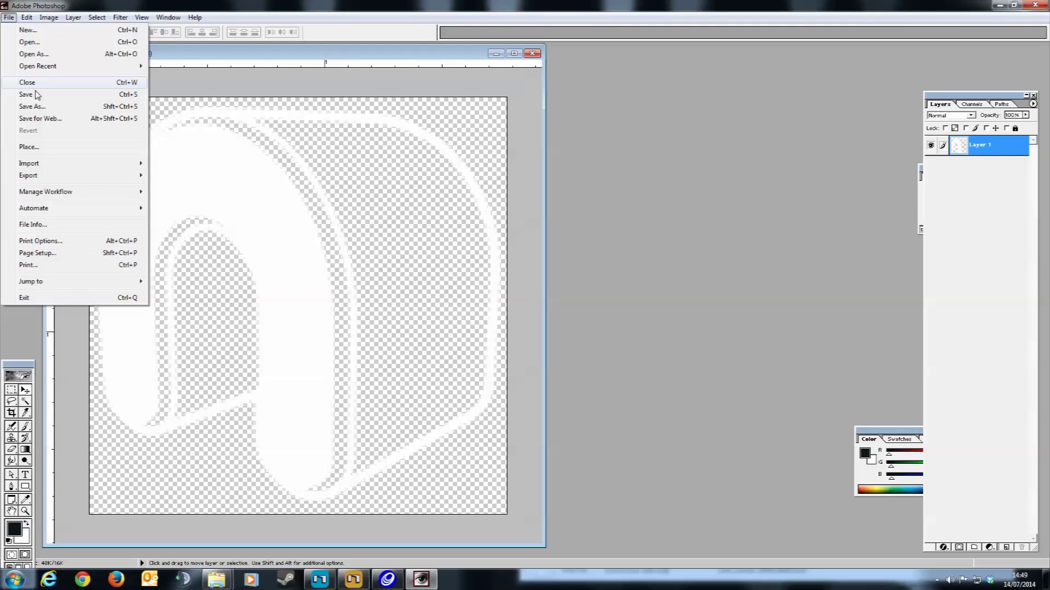
left_click(36, 107)
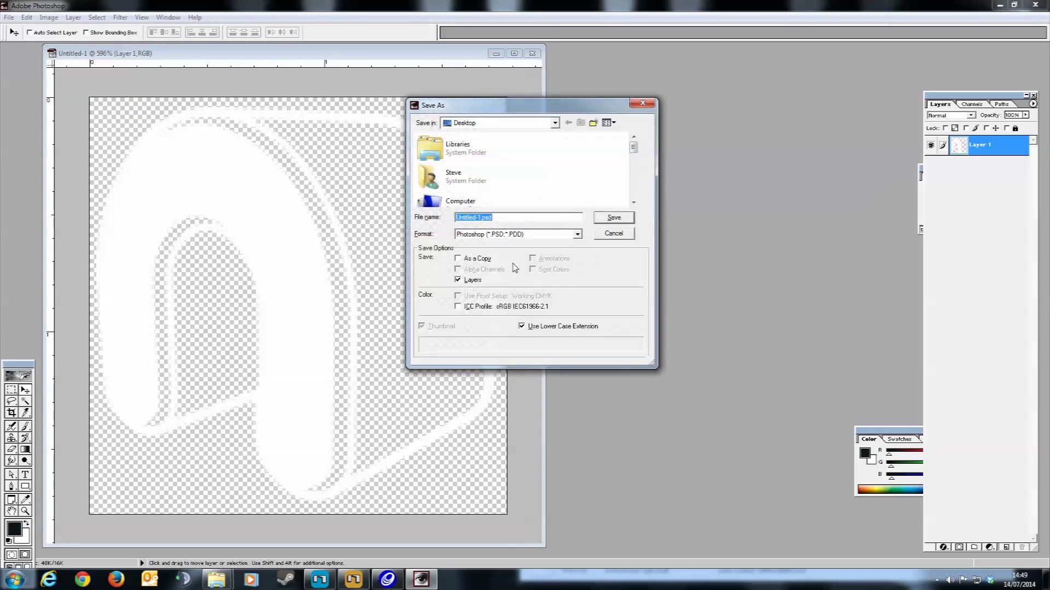
left_click(576, 234)
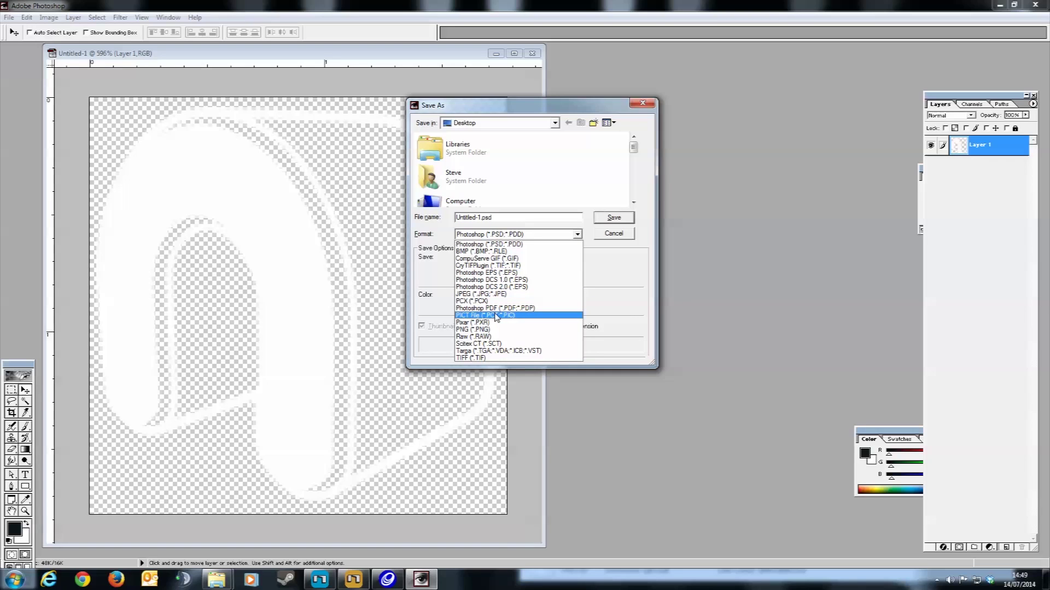
left_click(485, 329)
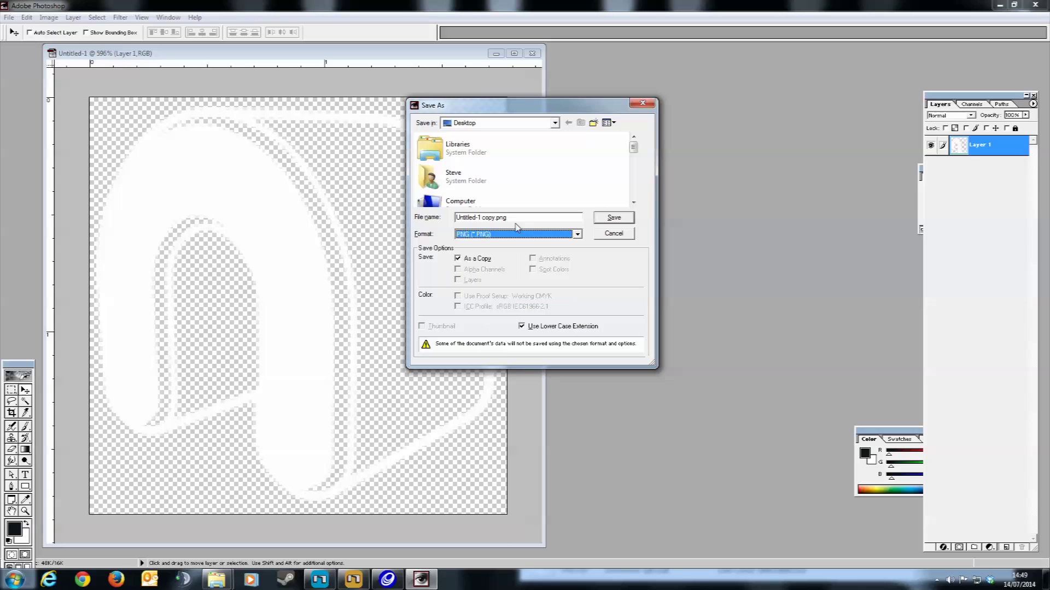
left_click_drag(495, 217, 425, 217)
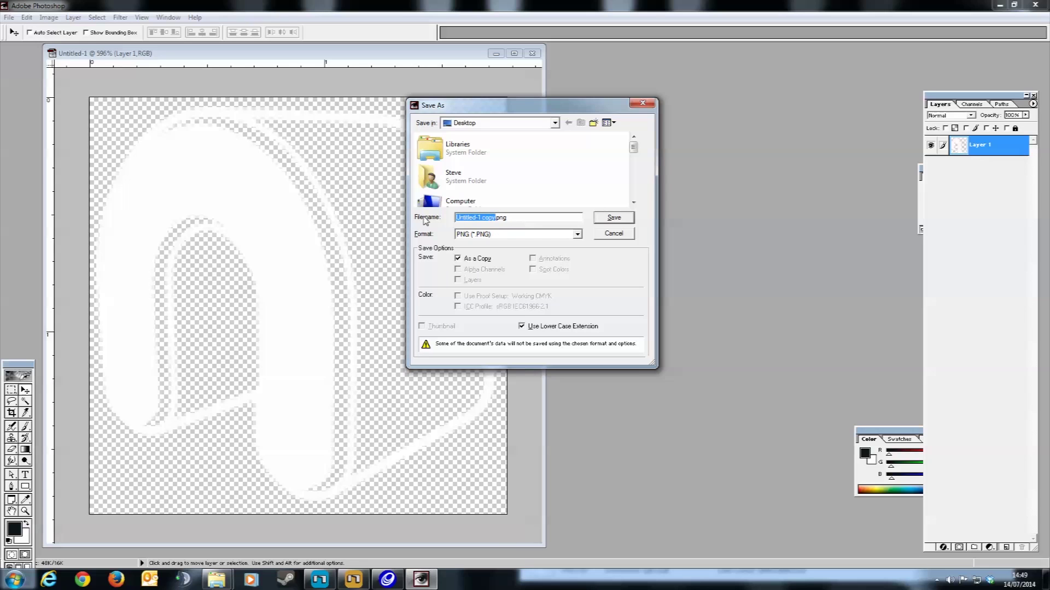
type("N logo")
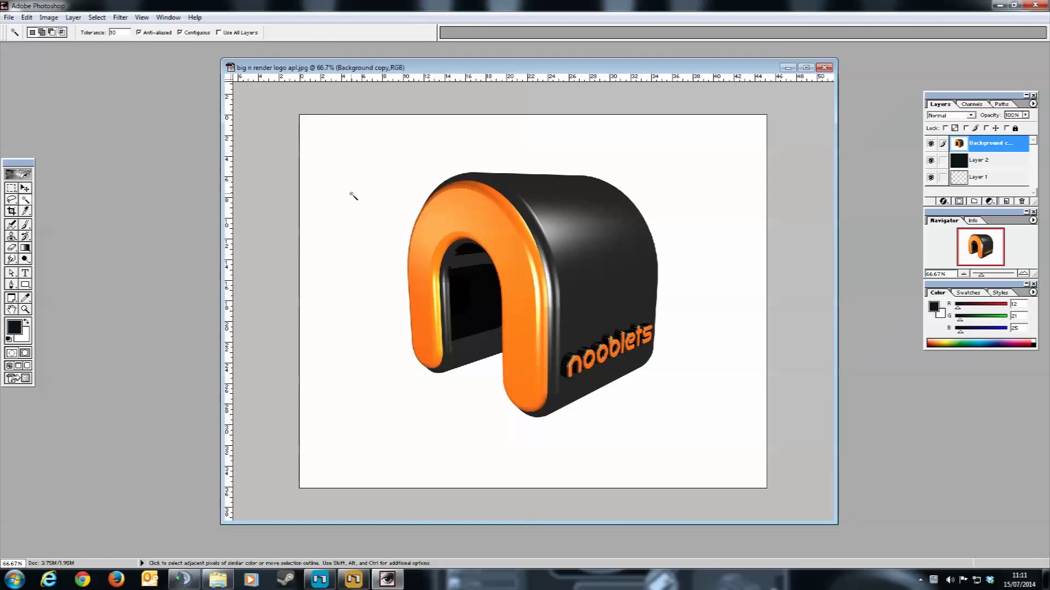
- Delete the white background with the Magic Wand and zoom in on the arch's left edge
left_click(352, 195)
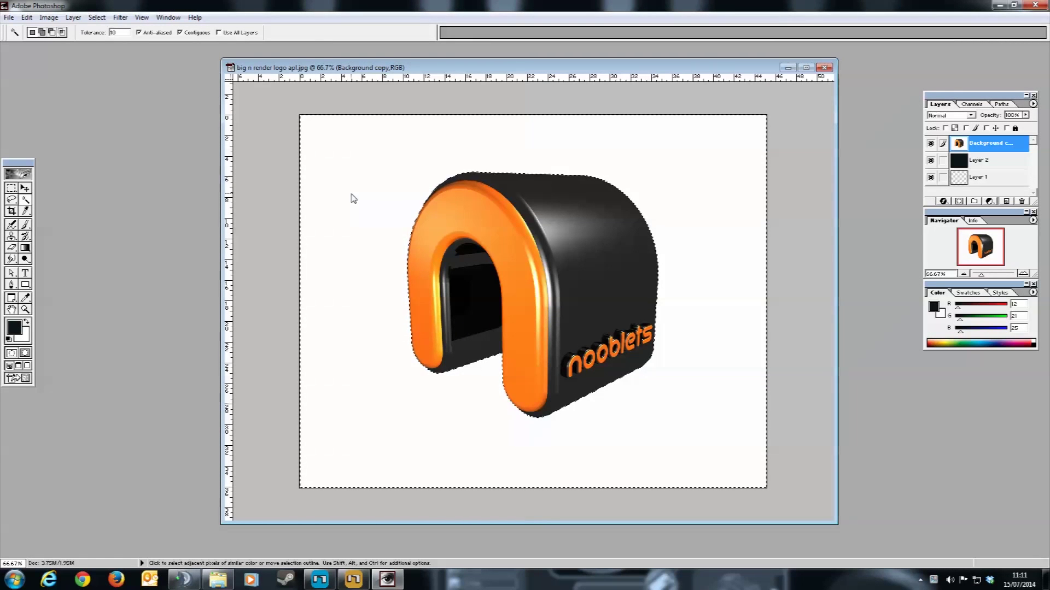
key("Delete")
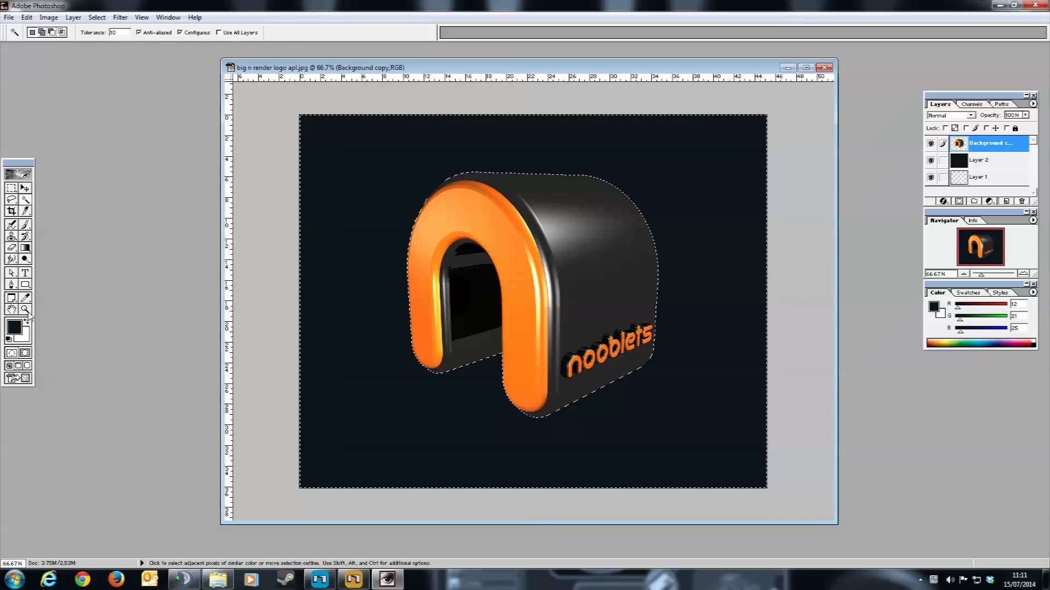
key("z")
left_click_drag(394, 224, 437, 342)
- Zoom and pan along the arch's upper edge to check the cut-out
key("v")
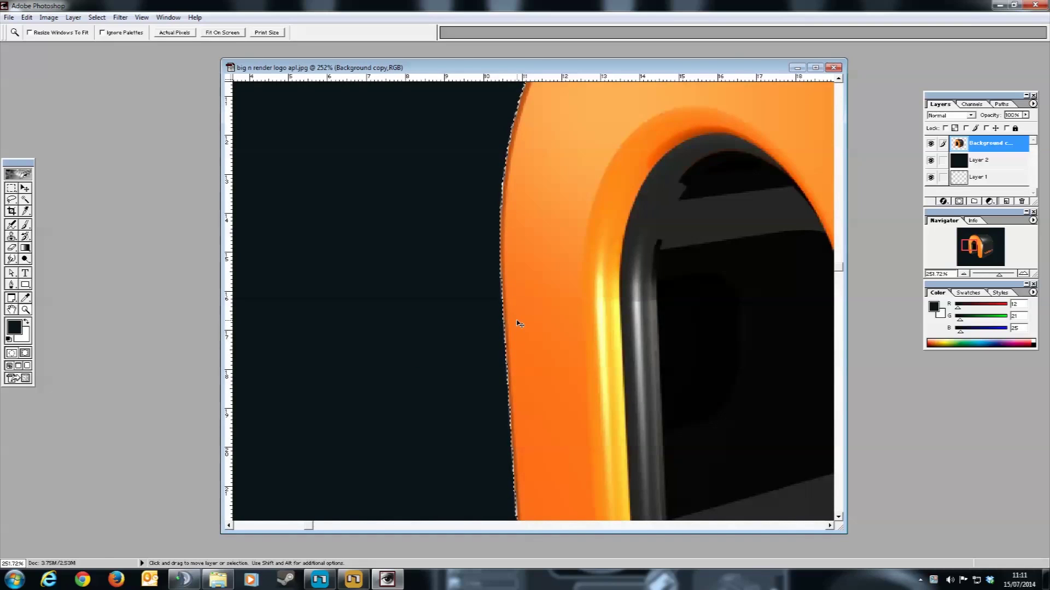
key("z")
key("h")
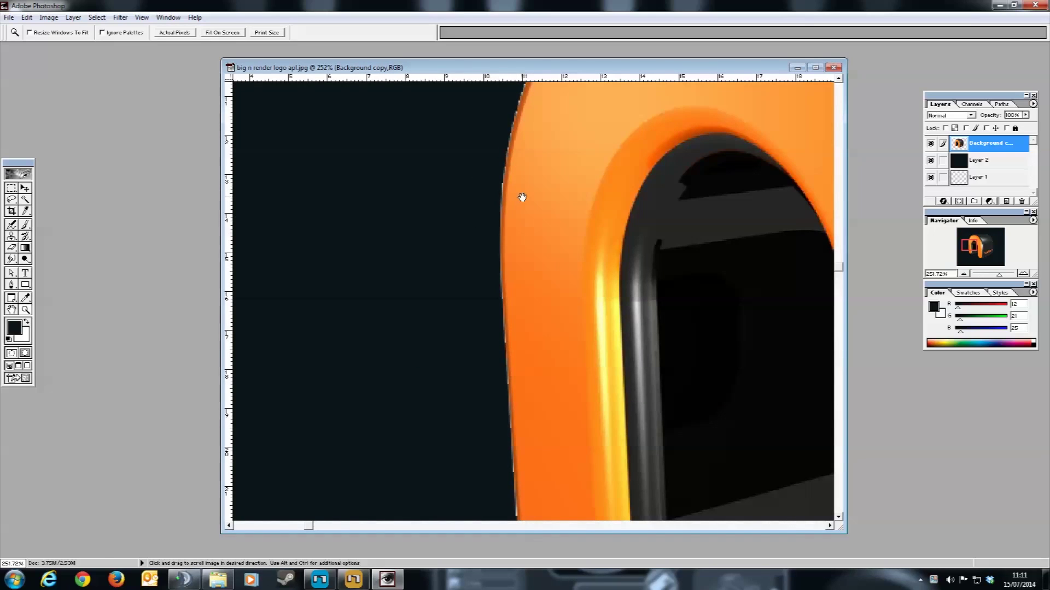
left_click_drag(520, 197, 482, 473)
key("z")
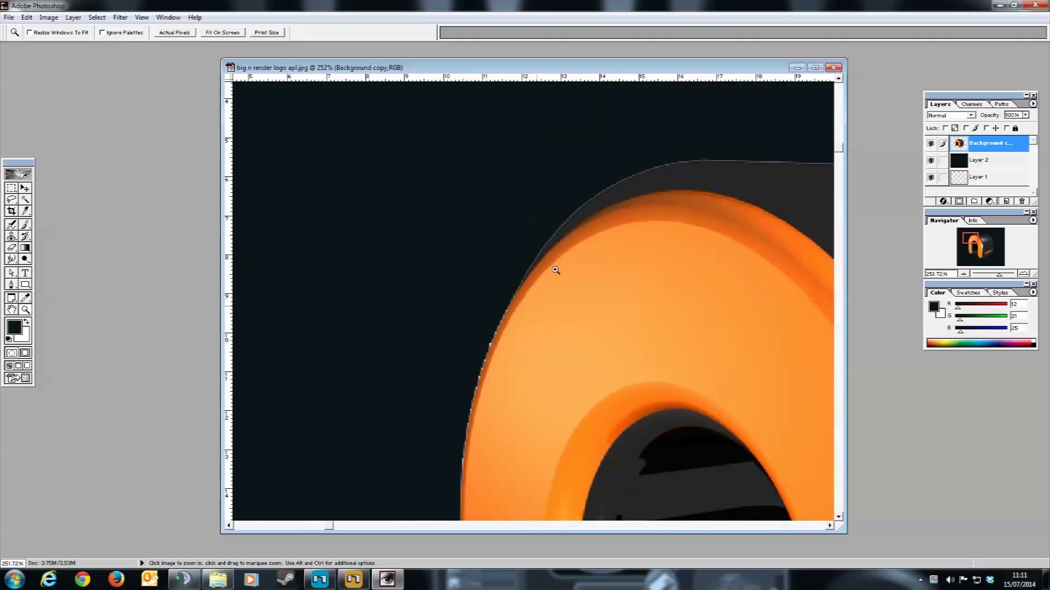
mouse_move(547, 169)
left_mouse_down()
mouse_move(738, 249)
mouse_move(419, 336)
left_mouse_up()
key("h")
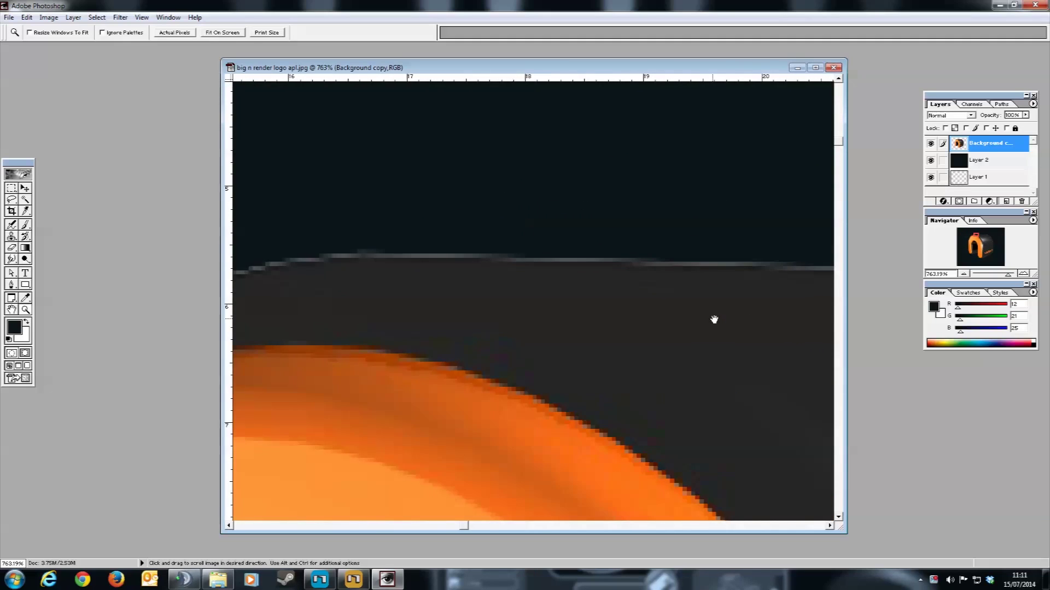
left_click_drag(712, 319, 324, 273)
left_click_drag(625, 293, 301, 319)
- Zoom back out to view the whole logo
key("z")
left_click(667, 316, "alt")
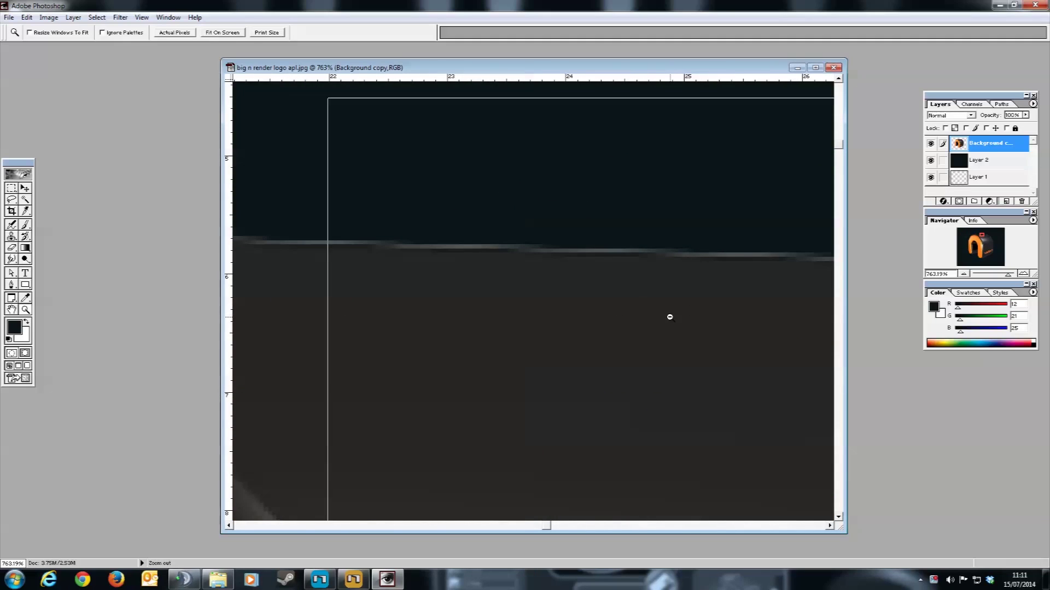
left_click(667, 316, "alt")
left_click(667, 316, "alt")
left_click(668, 316, "alt")
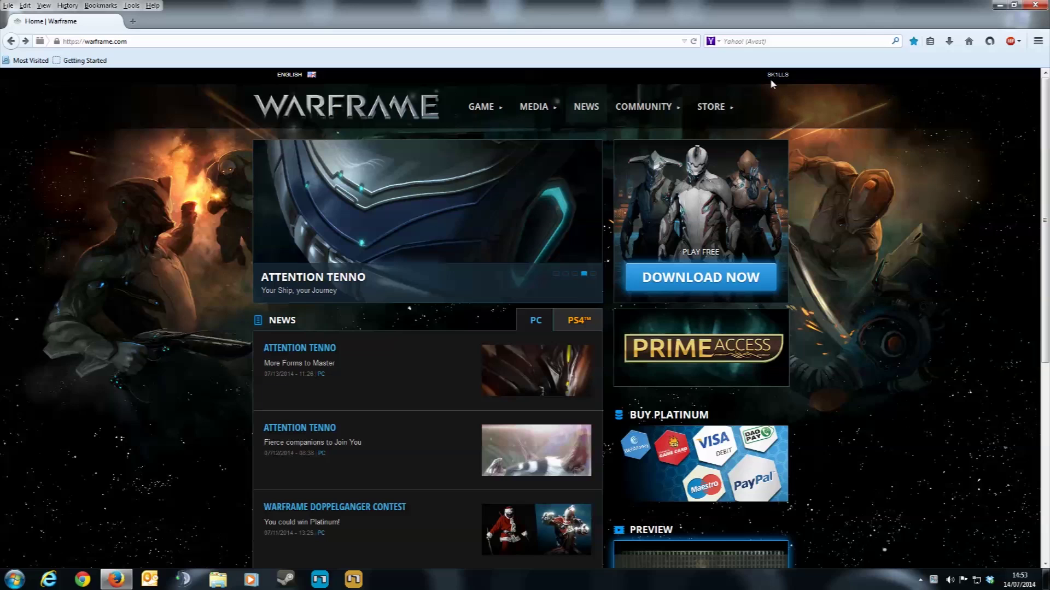
- Go to Account Management and scroll down to the Upload Clan Emblem section
mouse_move(771, 82)
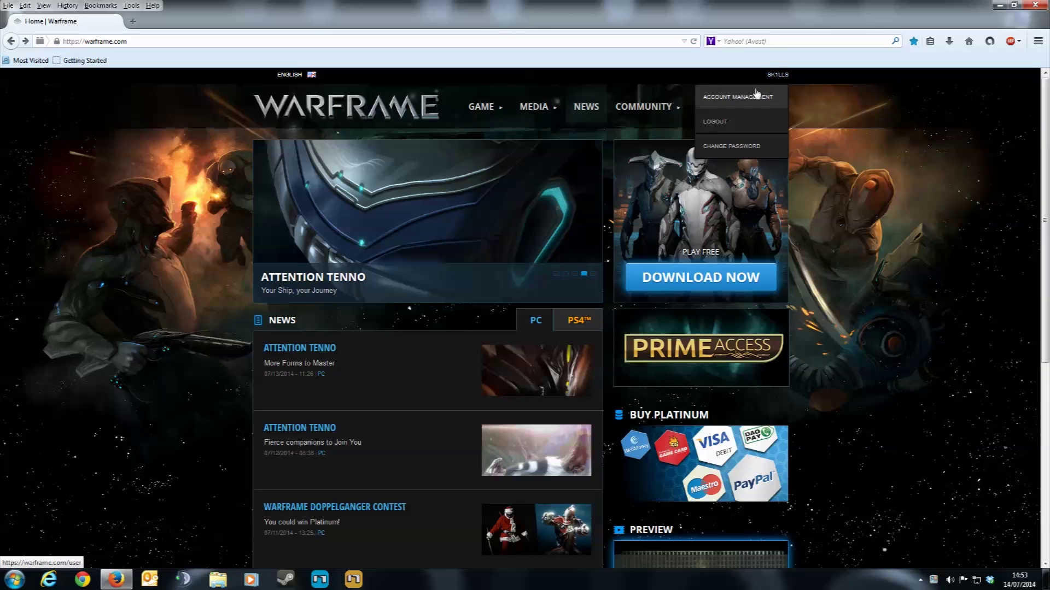
left_click(750, 97)
scroll(741, 179, "down", 10)
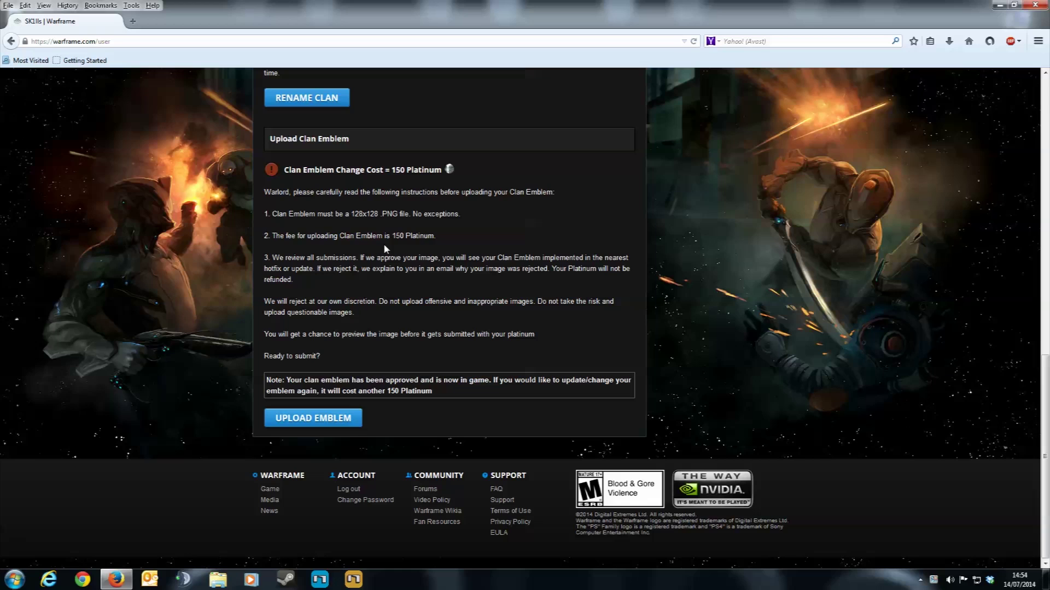
- Choose N logo.png from the Desktop as the new clan emblem file
left_click(327, 419)
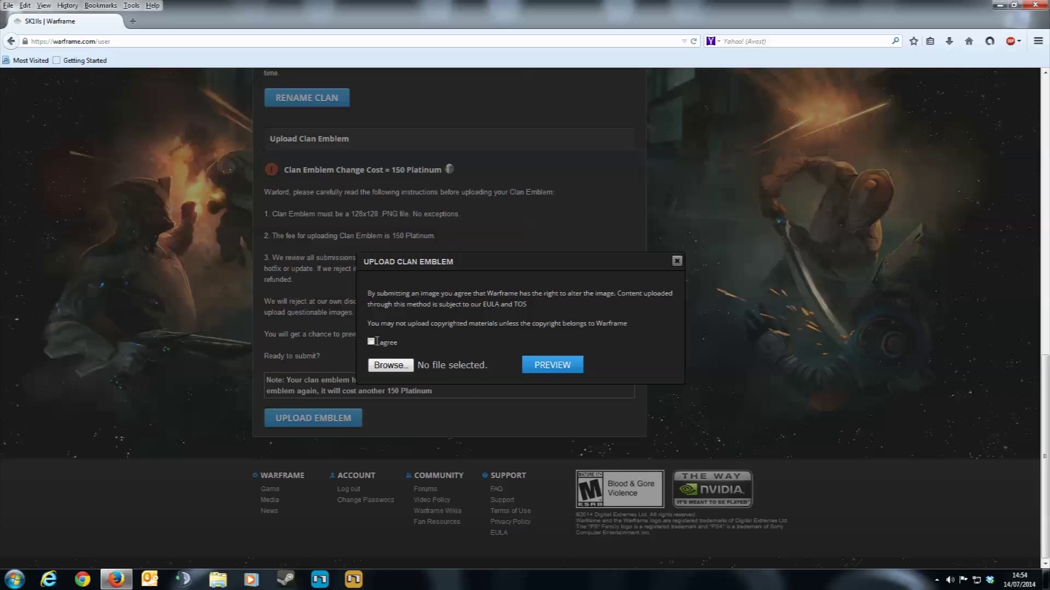
left_click(399, 366)
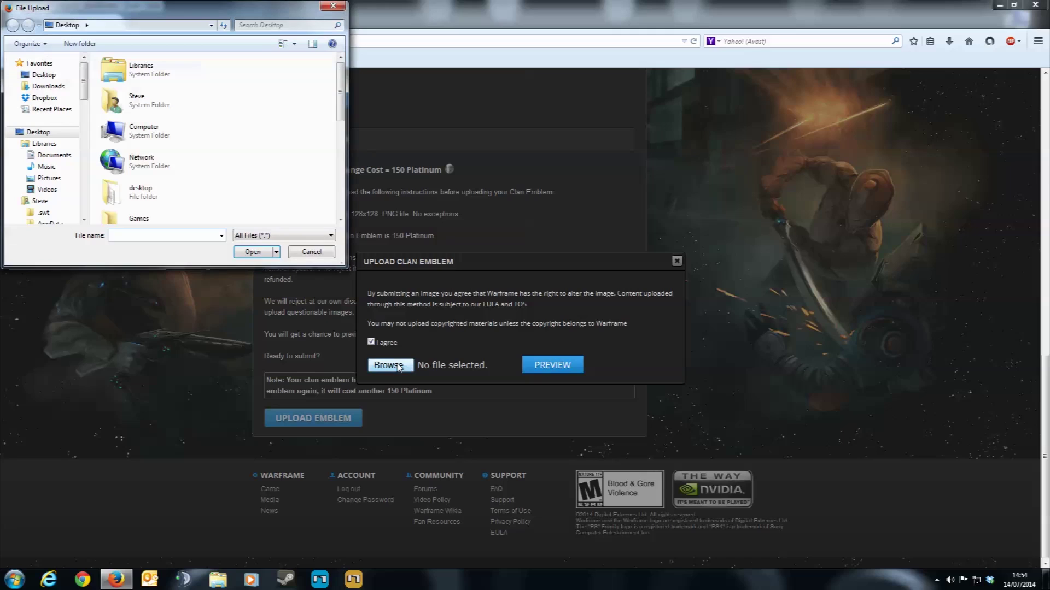
left_click_drag(341, 90, 341, 206)
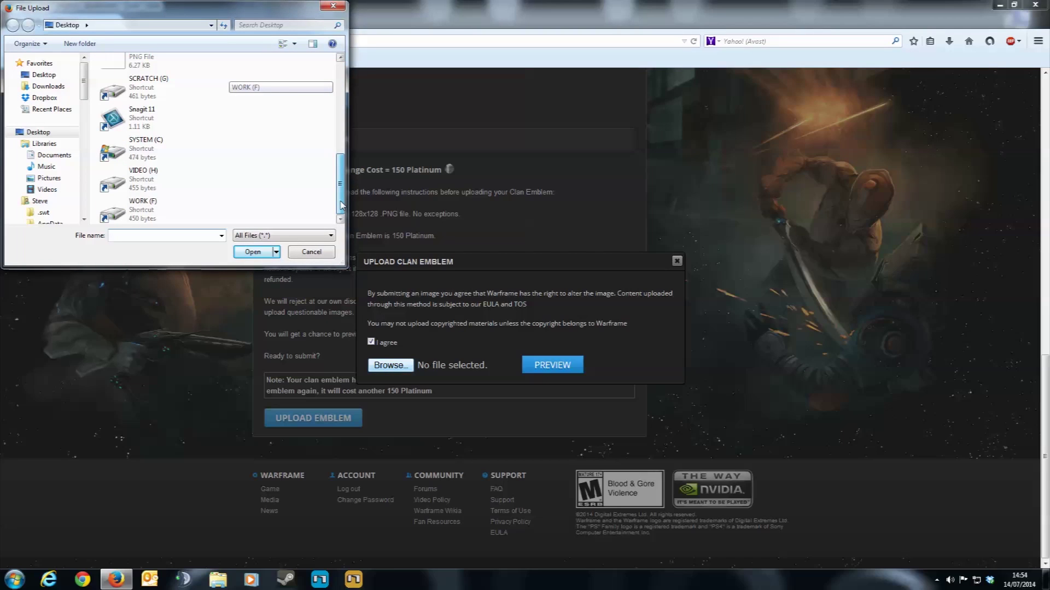
left_click(175, 60)
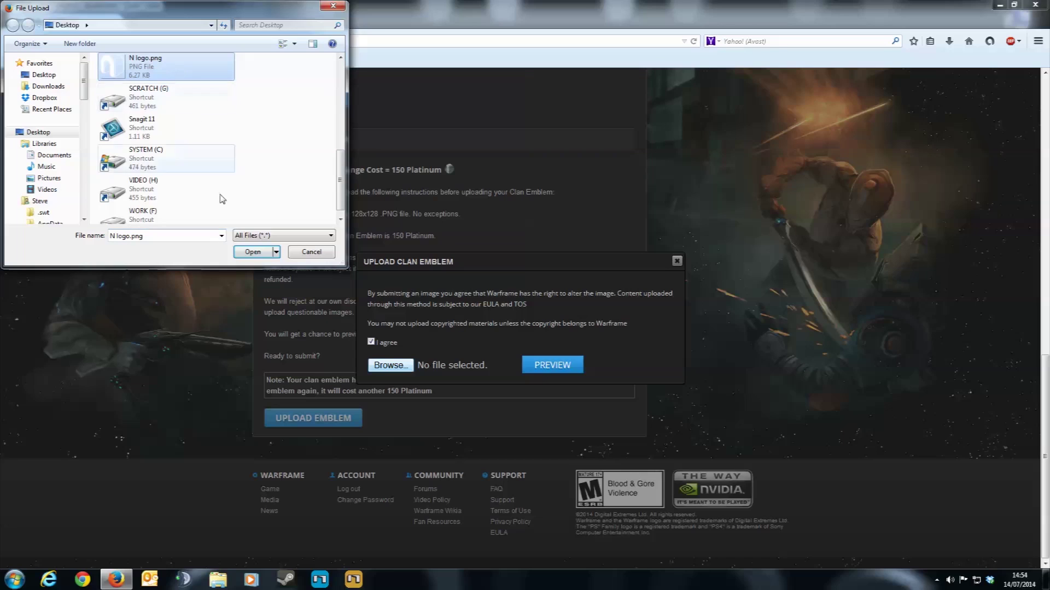
left_click(254, 254)
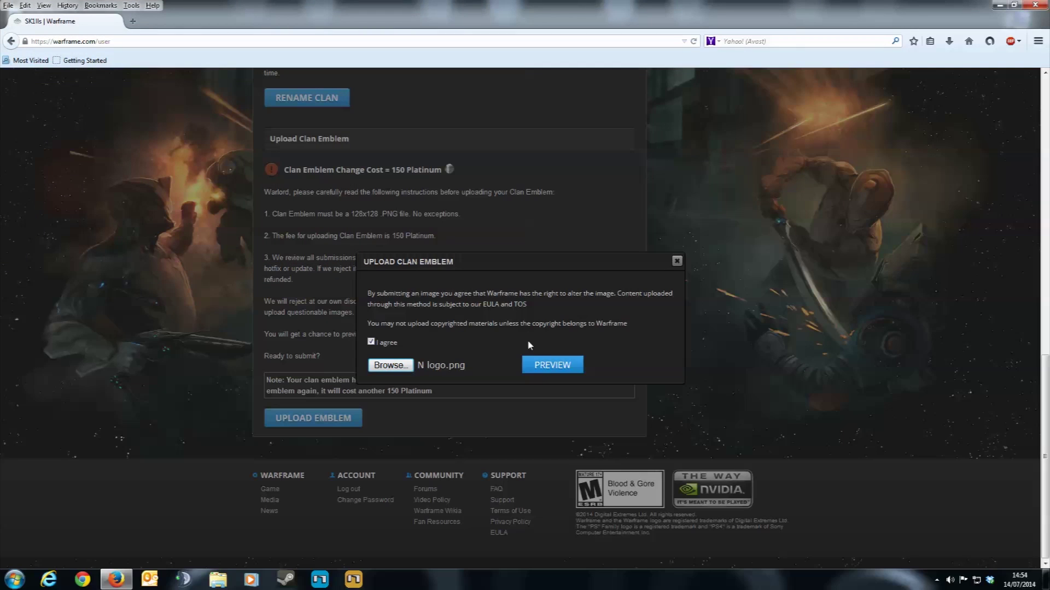
left_click(537, 366)
- Load the emblem preview and scroll to check the image and the Submit button
left_click(537, 367)
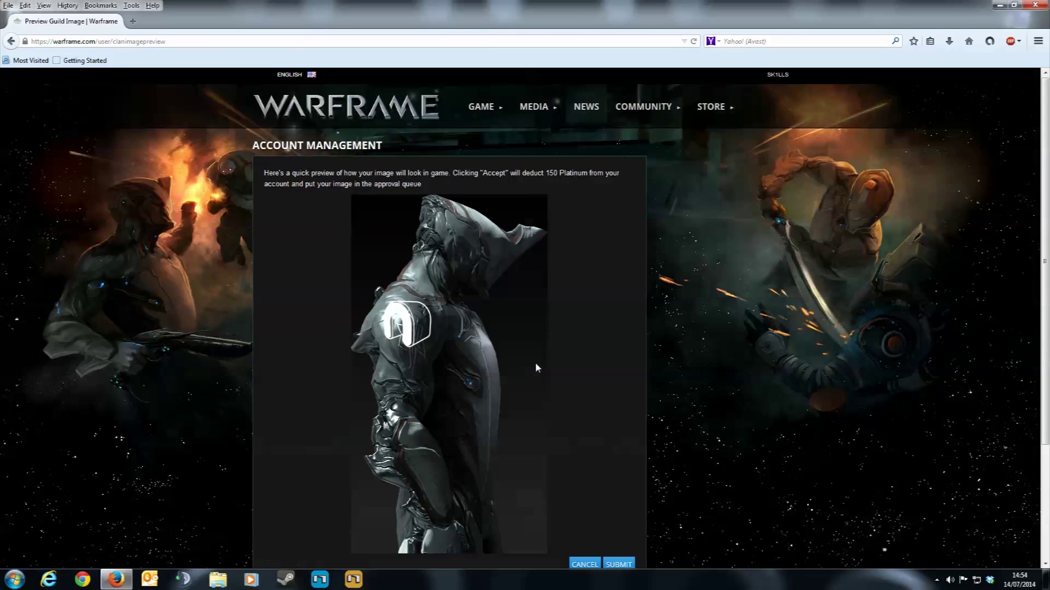
scroll(536, 365, "down", 2)
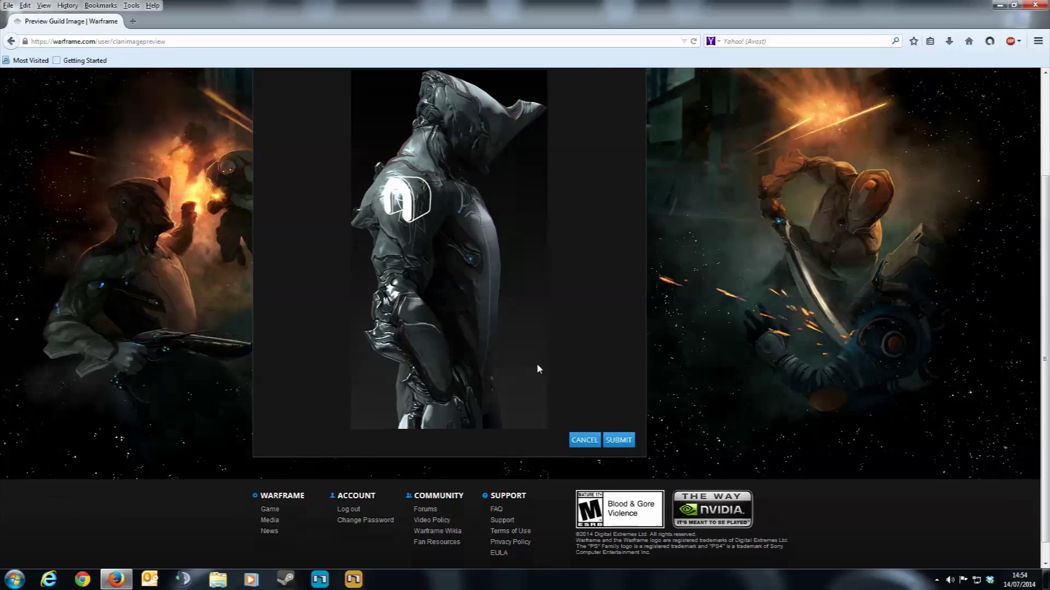
scroll(539, 368, "up", 1)
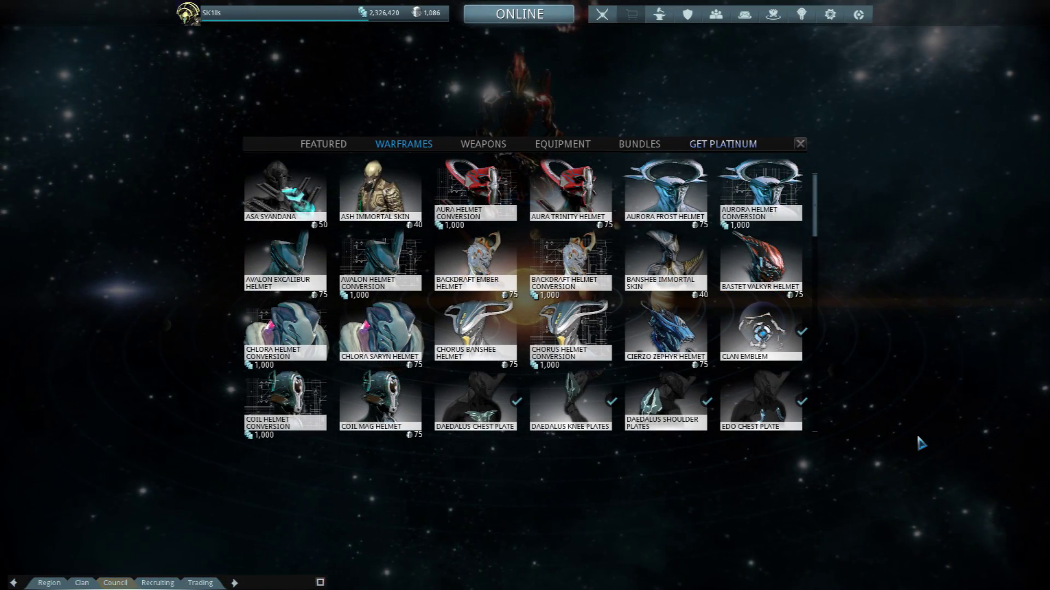
- Check the Clan Emblem in the Market, then bring up Ember Prime's badge choices in the Arsenal
left_click(766, 324)
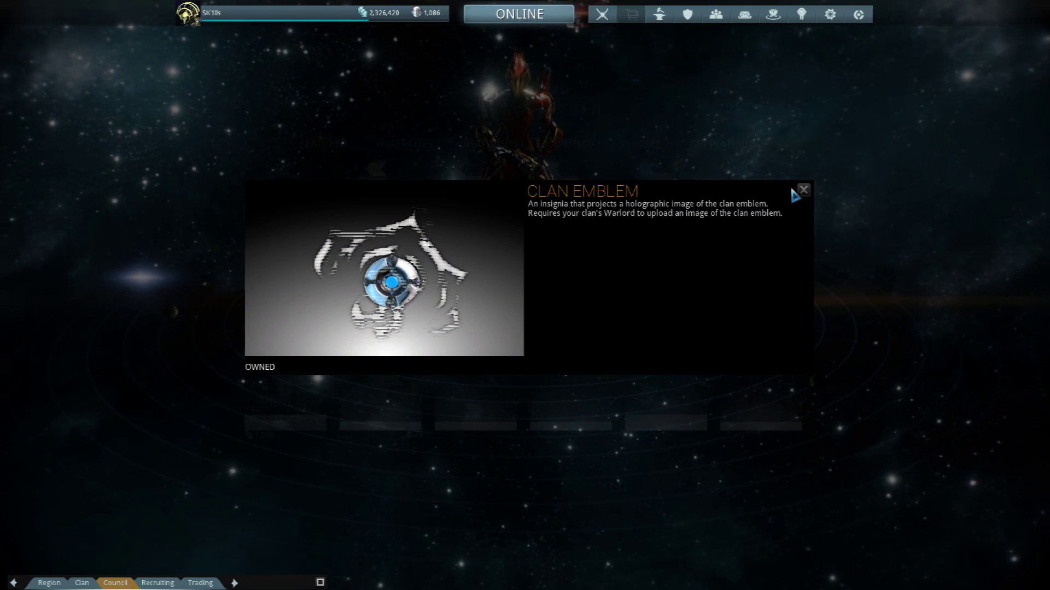
left_click(803, 190)
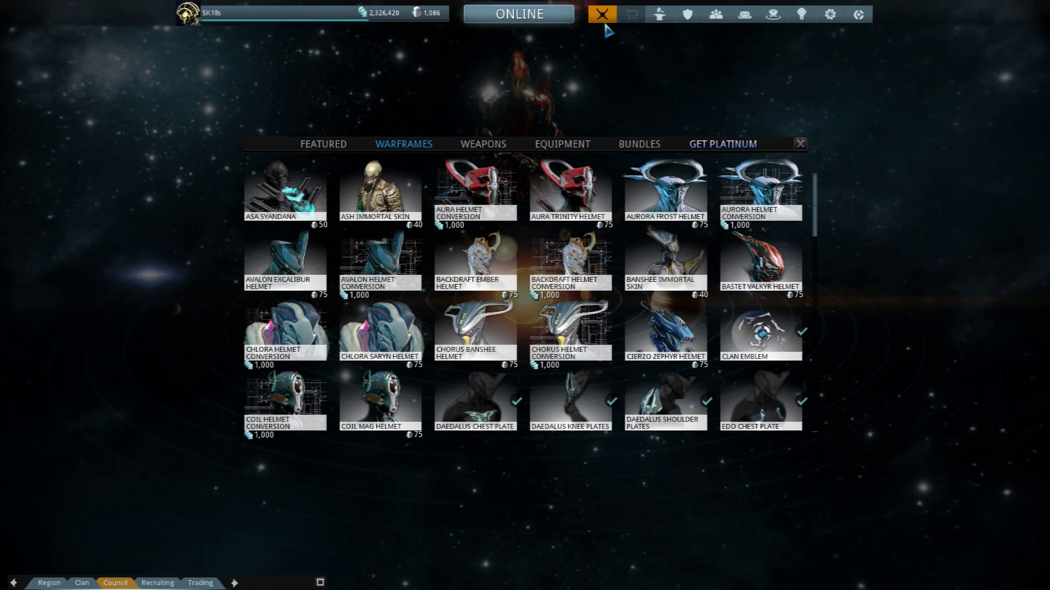
left_click(601, 22)
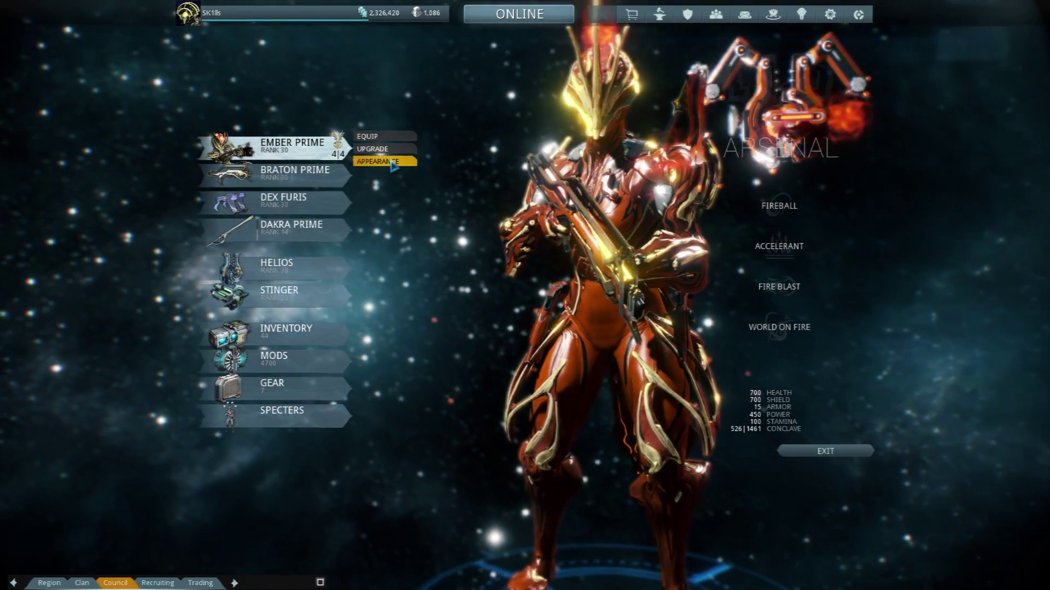
left_click(383, 162)
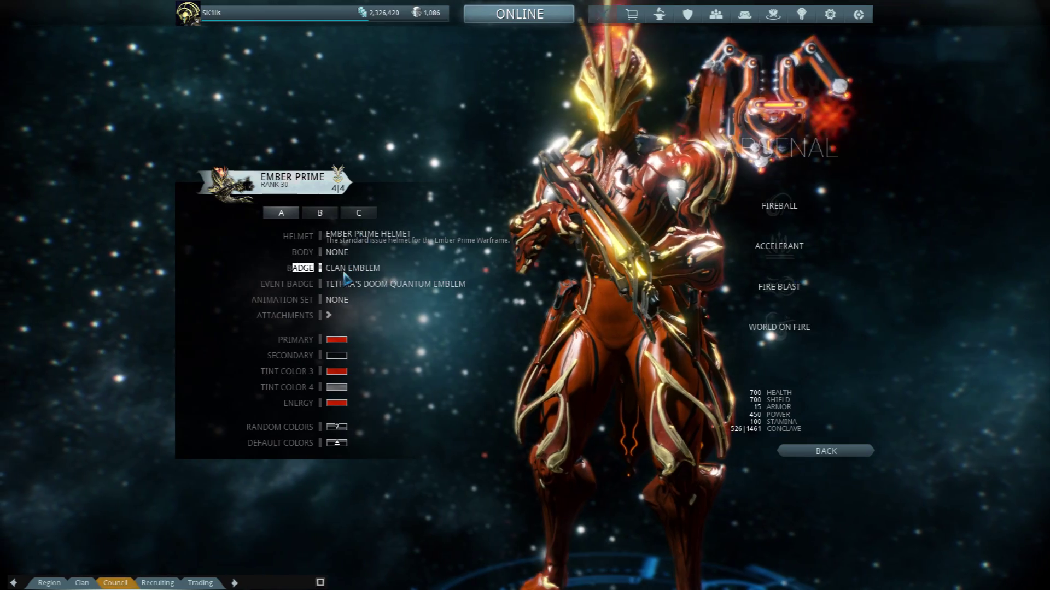
left_click(348, 268)
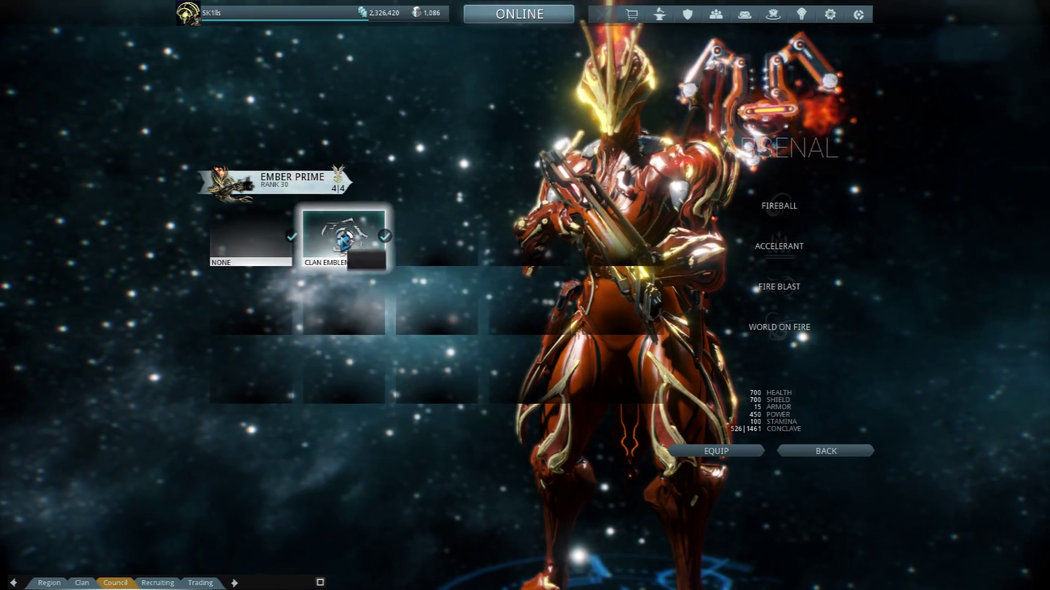
mouse_move(348, 272)
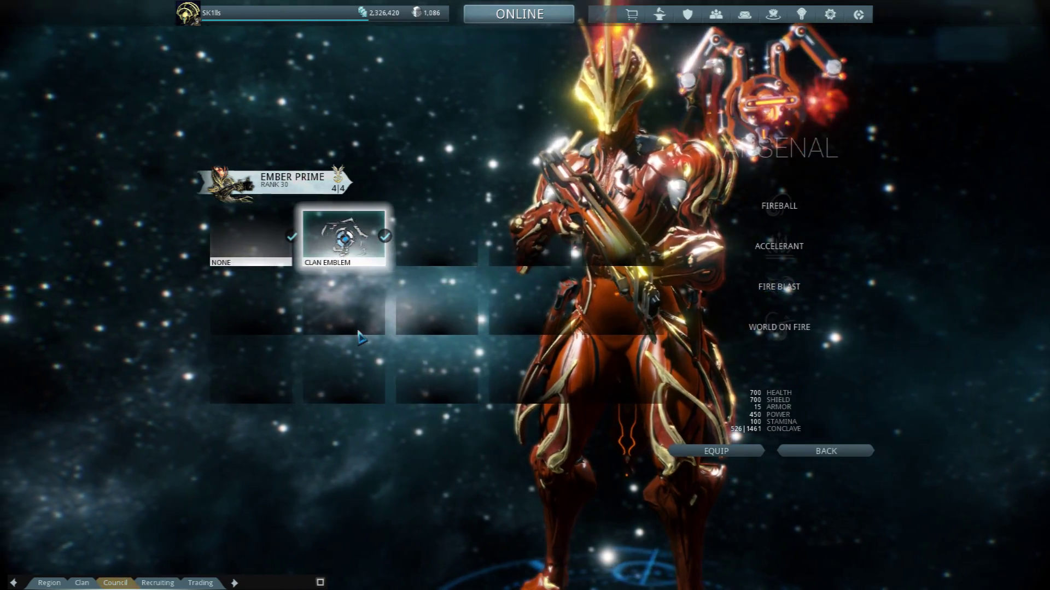